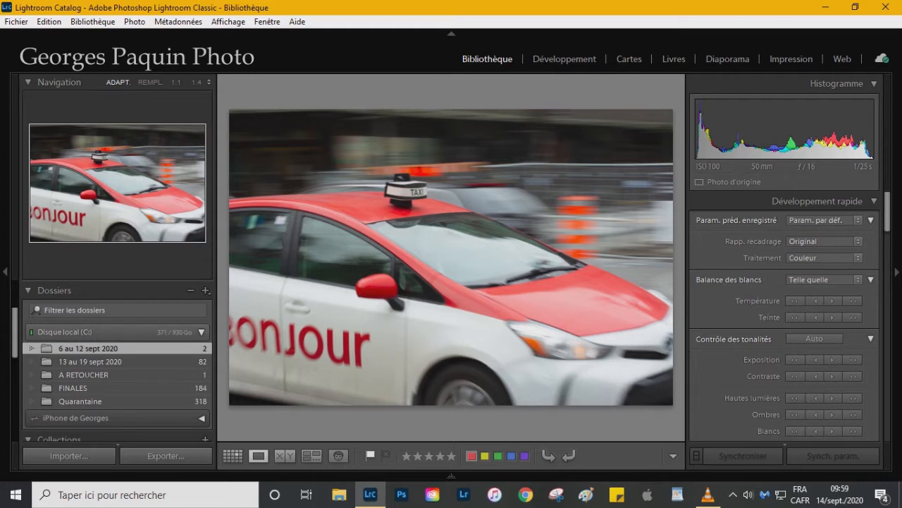
- Inspect the taxi photo's details up to 1:4 magnification, including the hood and roof sign, and return it to the fitted view
key("ctrl+alt+=")
key("ctrl+alt+=")
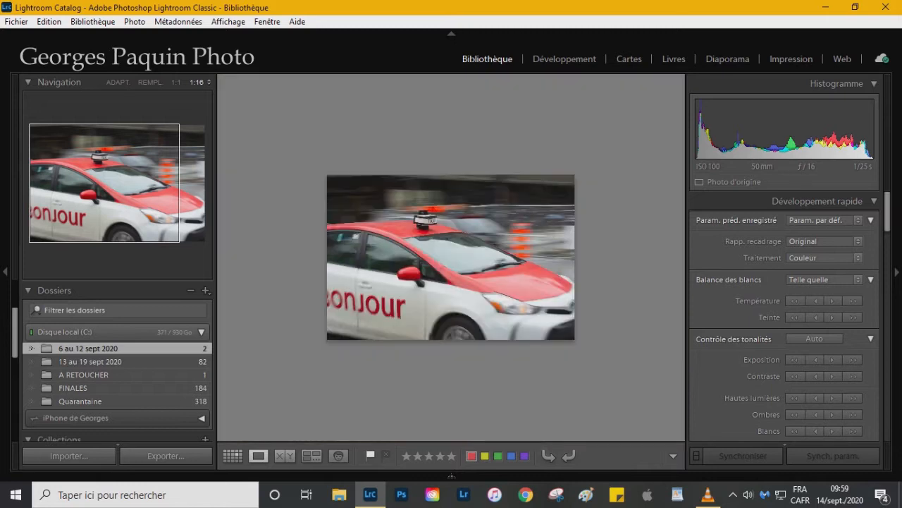
key("ctrl+alt+=")
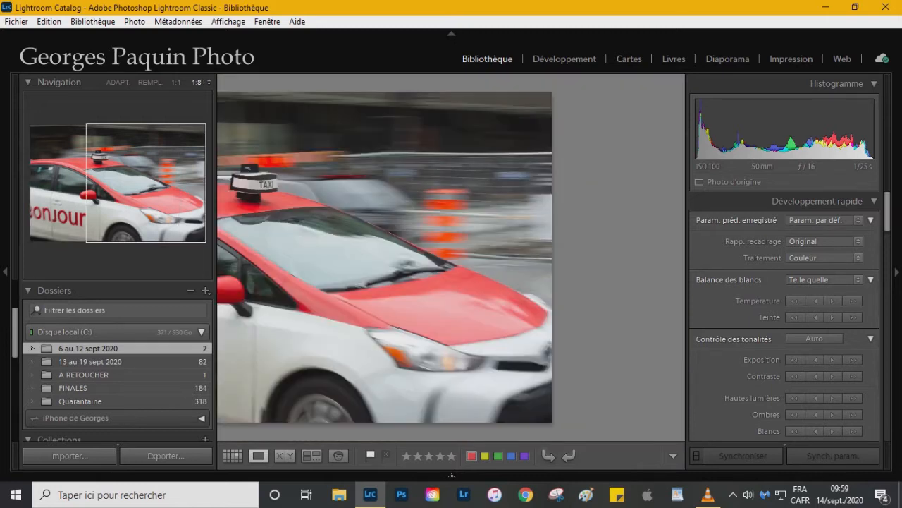
key("ctrl+alt+=")
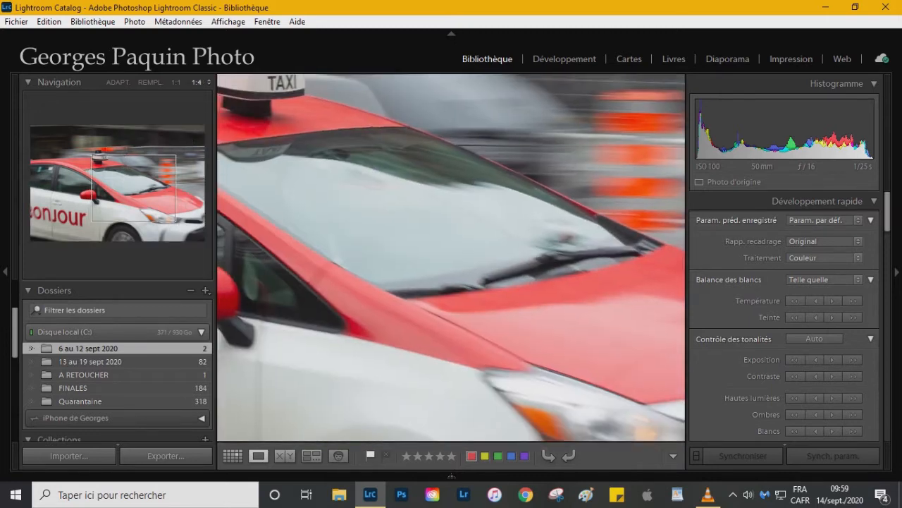
left_click_drag(451, 257, 254, 276)
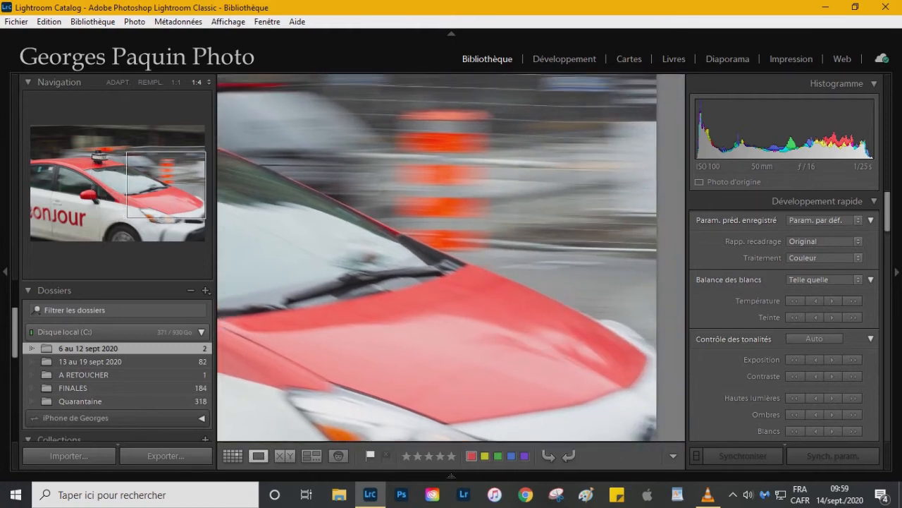
left_click_drag(339, 233, 660, 302)
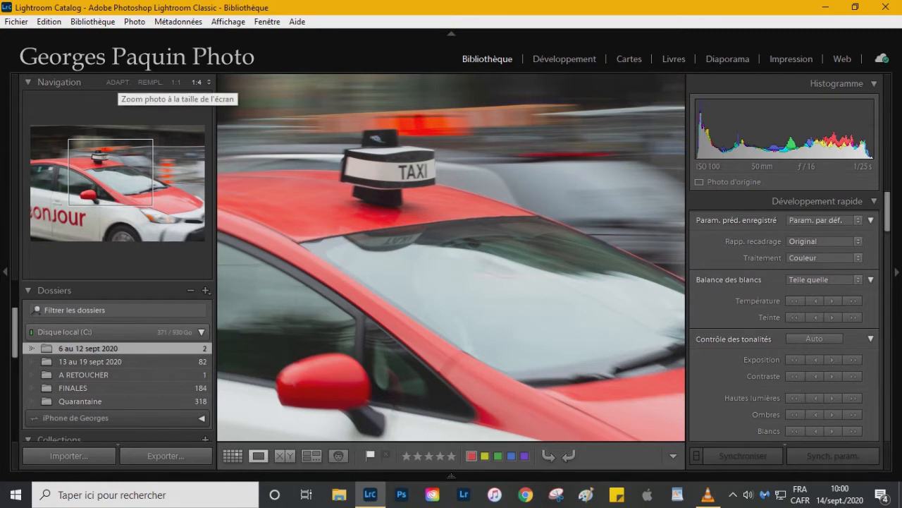
left_click(118, 82)
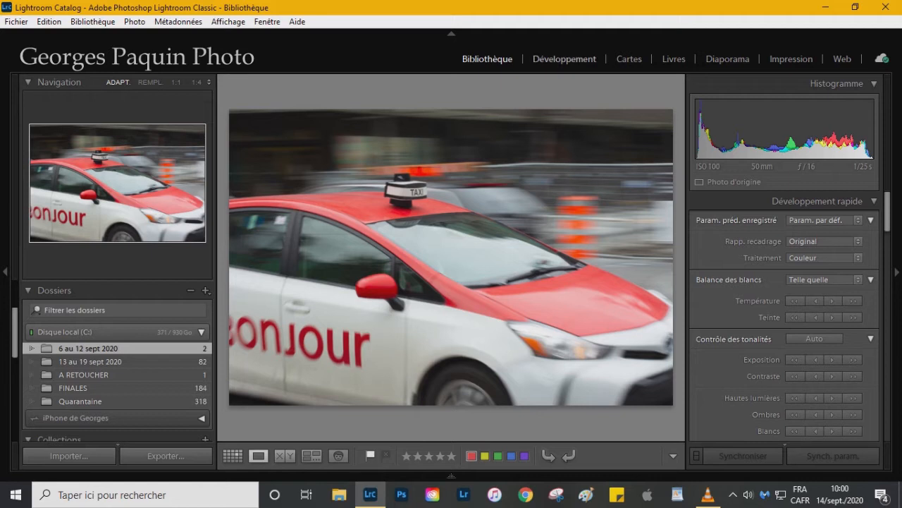
- In the Développement module, darken the point tone curve with a shadow point at 61/22 and an upper-midtone point at 156/102
key("d")
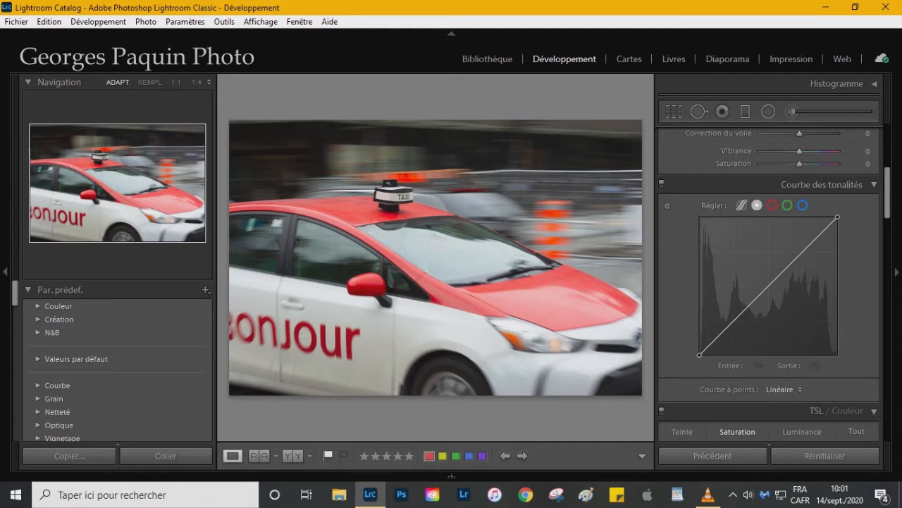
left_click(742, 205)
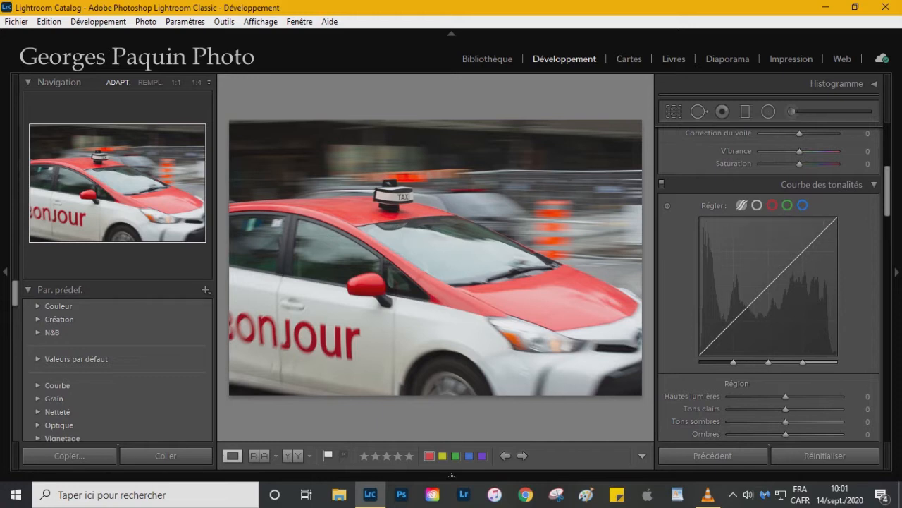
left_click(756, 205)
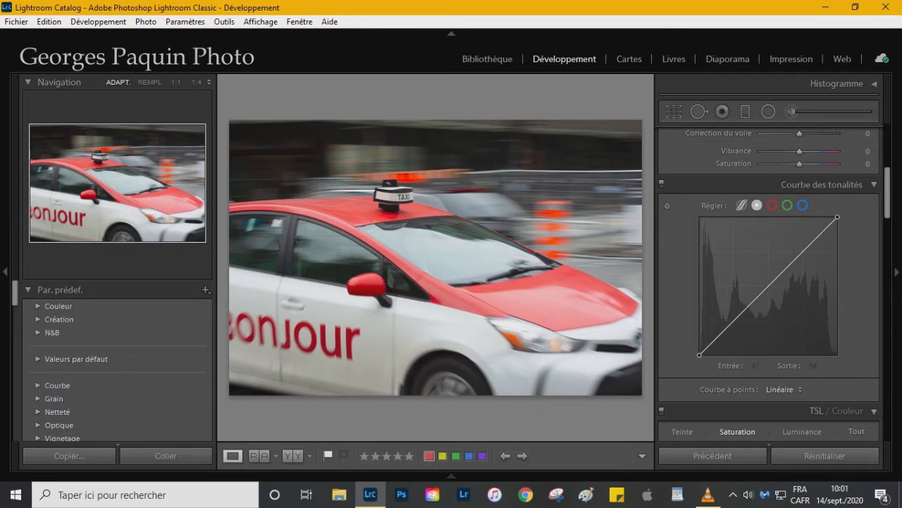
left_click(732, 323)
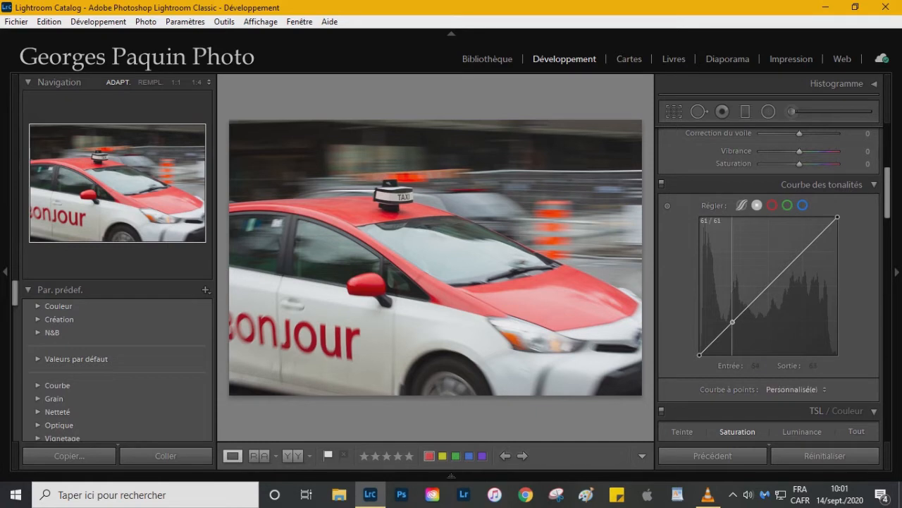
left_click_drag(733, 323, 734, 338)
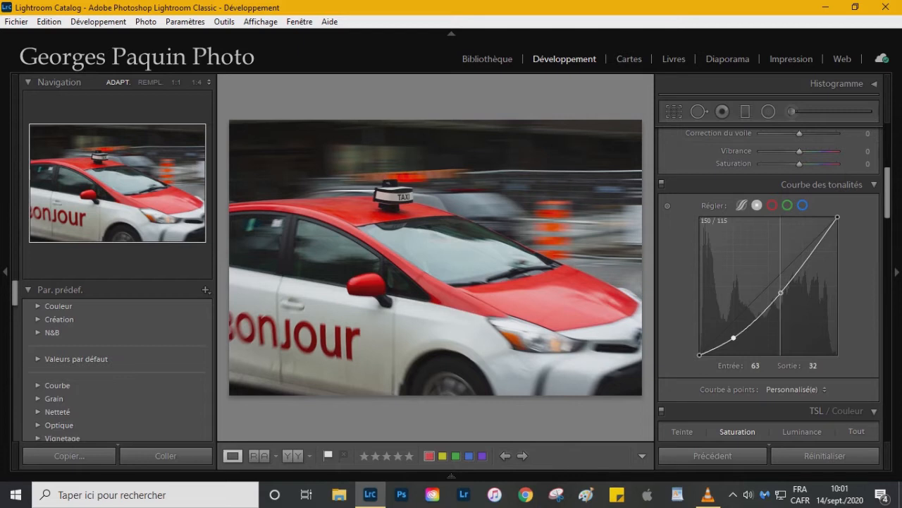
left_click(780, 293)
left_click_drag(781, 293, 784, 299)
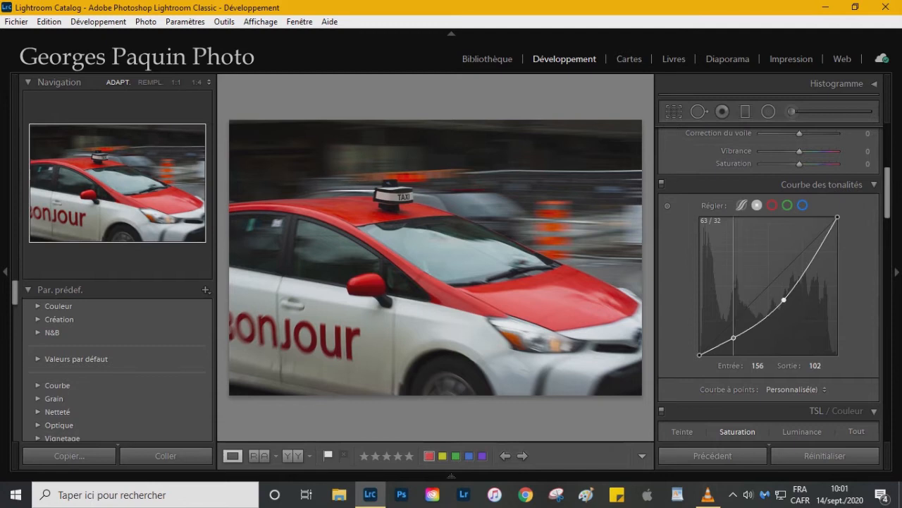
left_click_drag(733, 337, 732, 343)
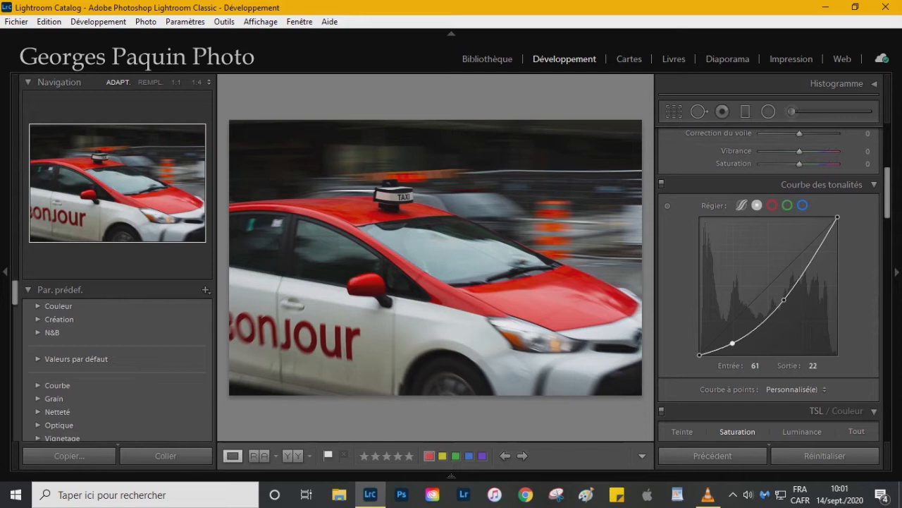
- Set the basic tones to Noirs -20, Ombres +45, Blancs +15 and Hautes lumières -50
scroll(769, 282, "up", 6)
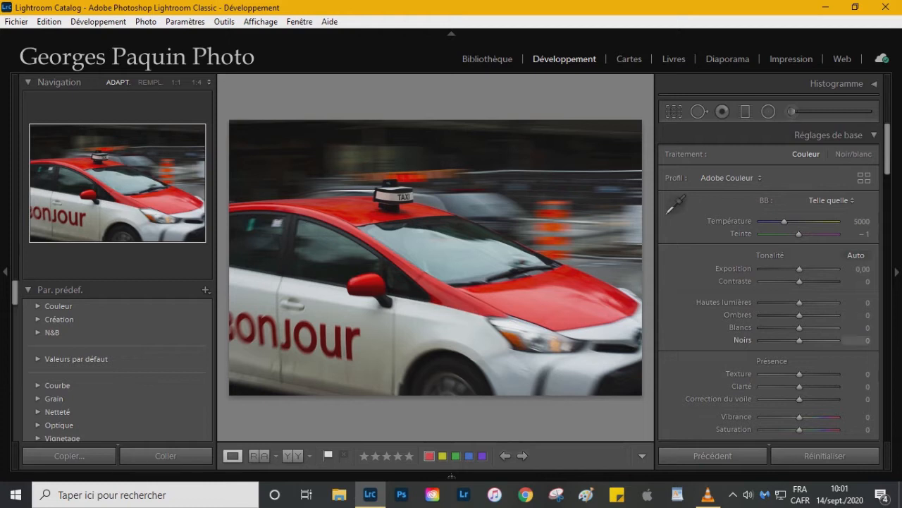
left_click_drag(799, 340, 816, 315)
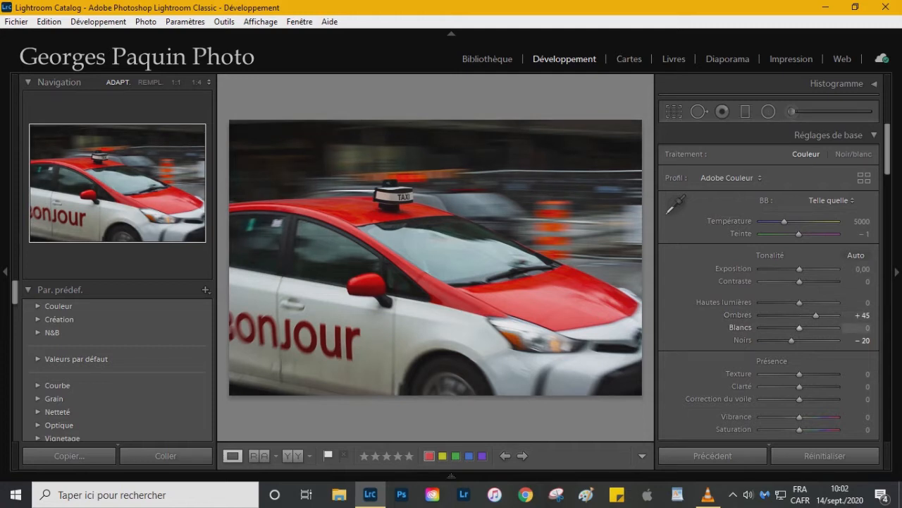
left_click_drag(799, 327, 781, 301)
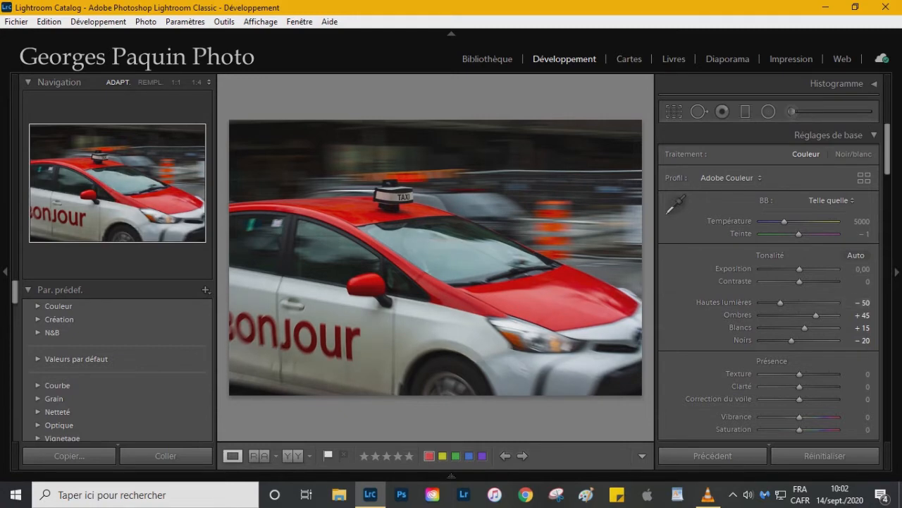
- Set Contraste, Clarté and Texture to +10 each
left_click_drag(799, 281, 803, 281)
key("Up")
key("Up")
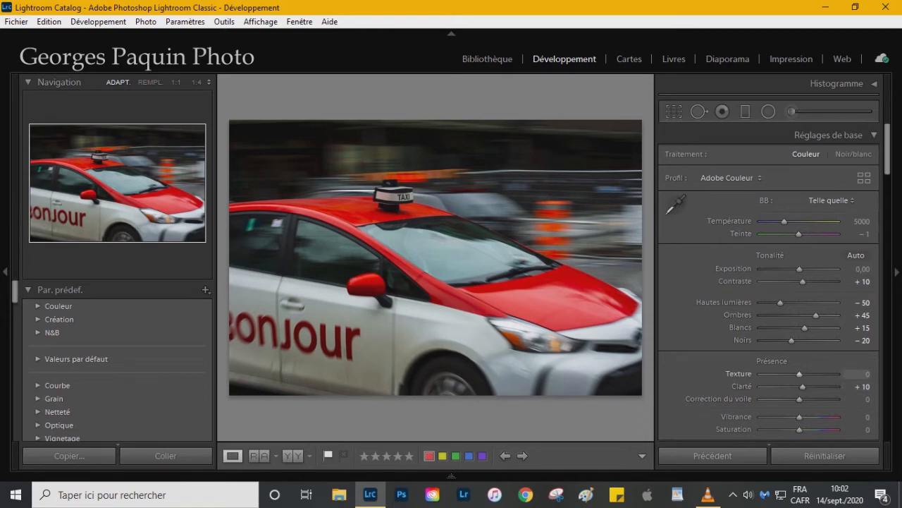
key("Up")
key("Up")
- Reduce Saturation to -15 and raise Vibrance to +20
scroll(768, 282, "down", 3)
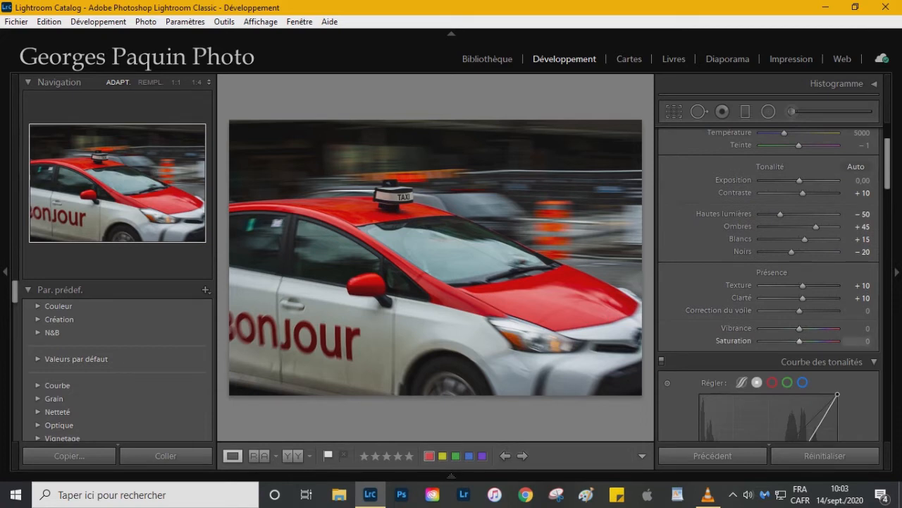
key("Down")
key("Down")
key("Down")
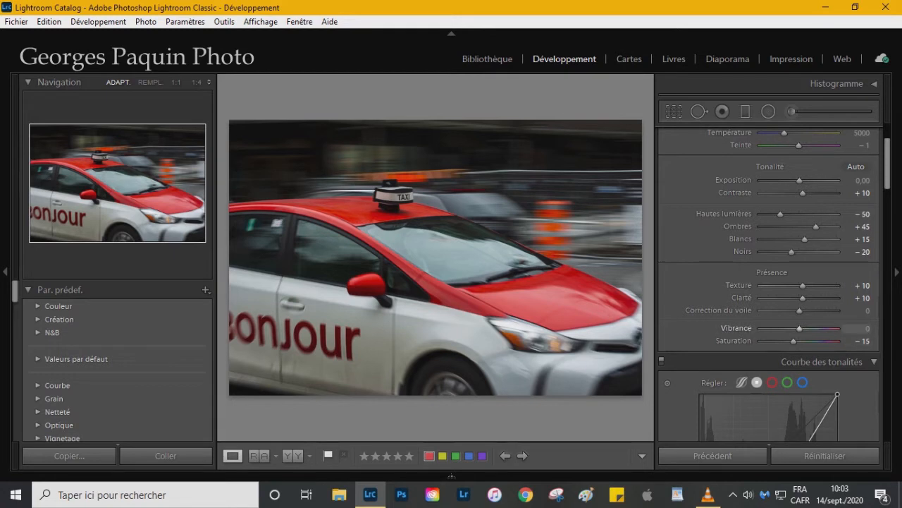
key("Up")
key("Up")
key("Up")
key("Up")
- Shape the blue channel's tone curve by slightly raising a shadow point and placing a highlight point at input 162, output 153
scroll(769, 282, "down", 5)
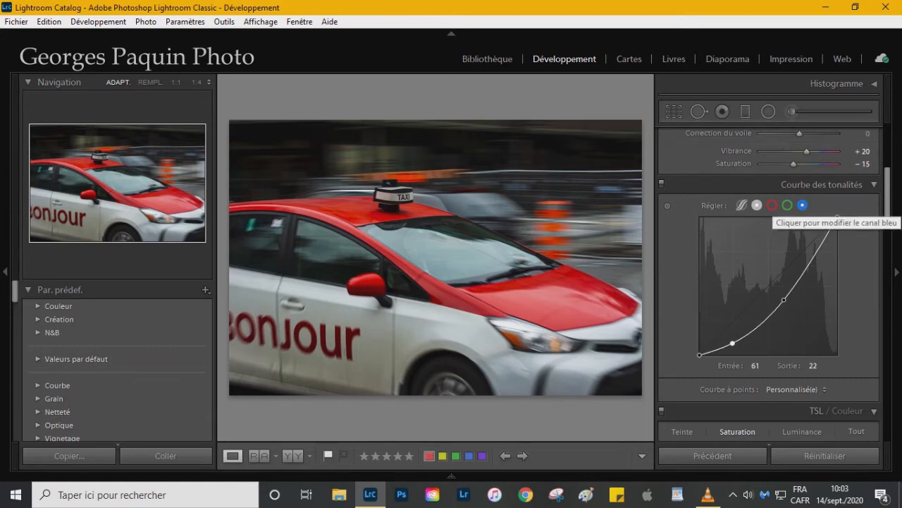
left_click(802, 206)
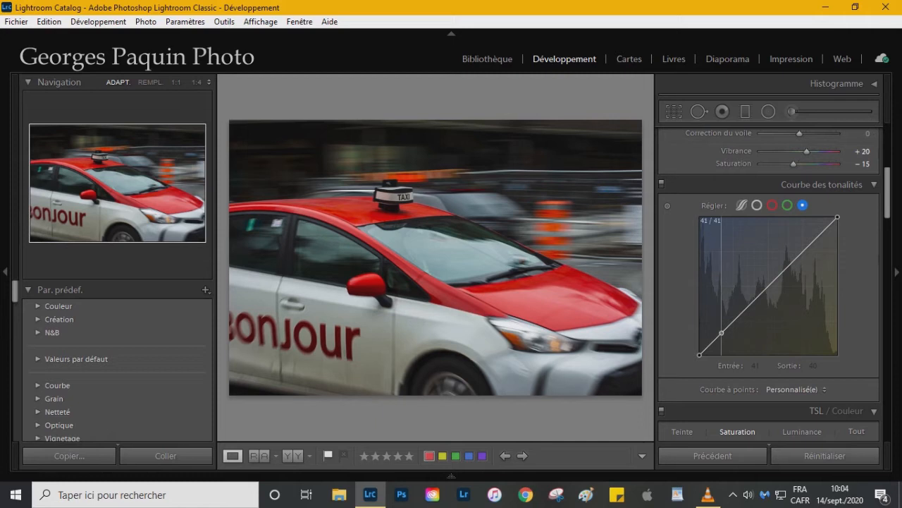
left_click_drag(722, 333, 720, 331)
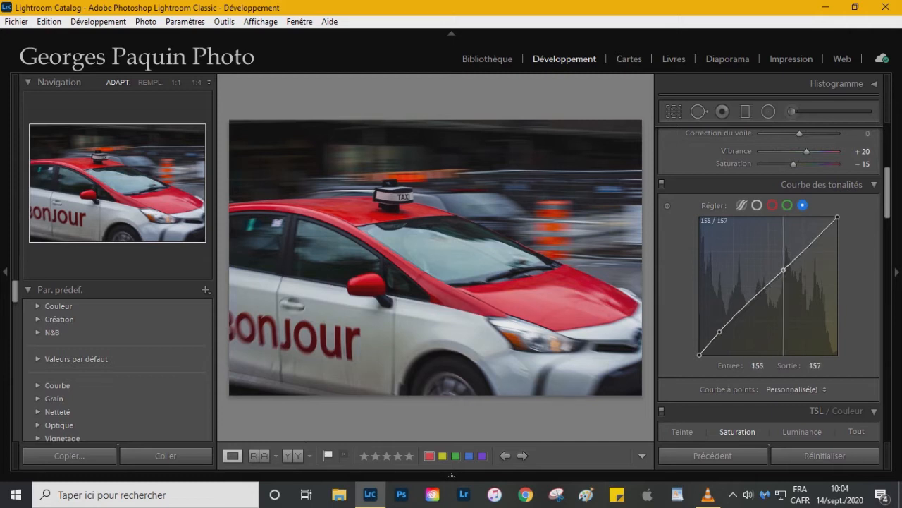
left_click(784, 270)
left_click_drag(784, 270, 785, 270)
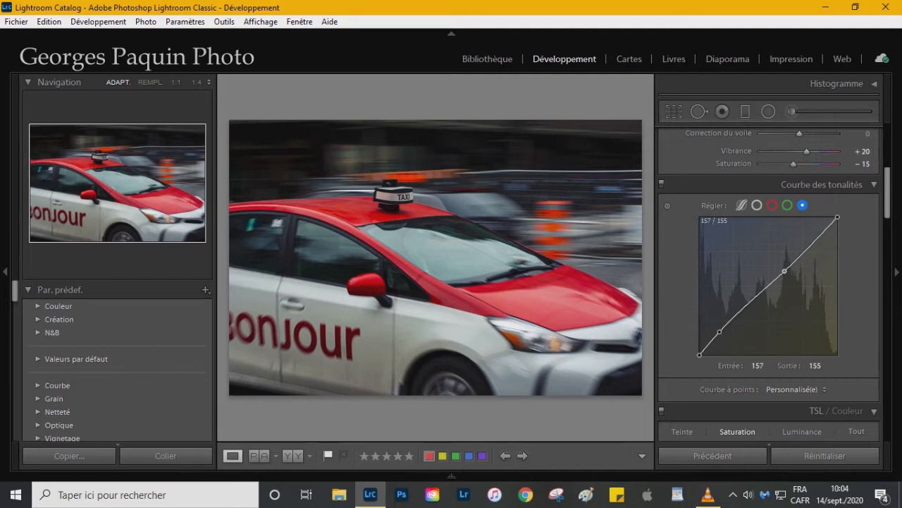
left_click_drag(784, 271, 784, 272)
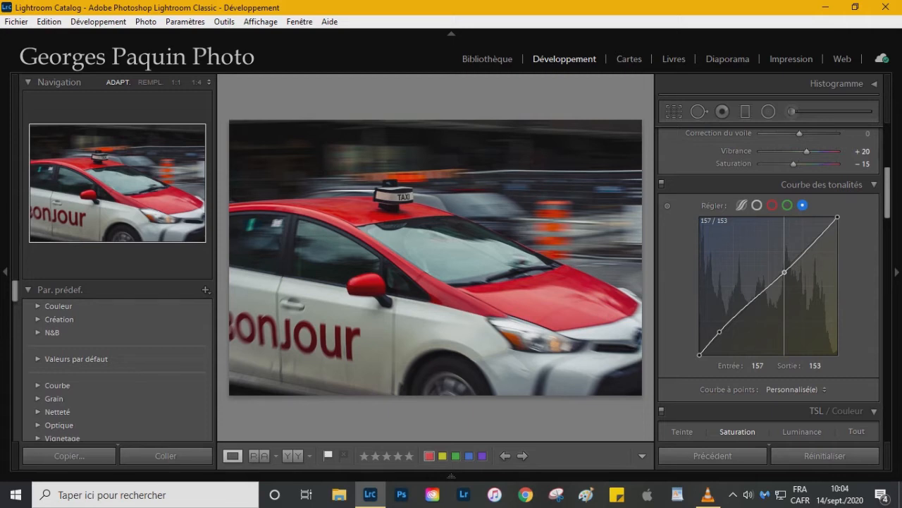
left_click_drag(784, 272, 787, 278)
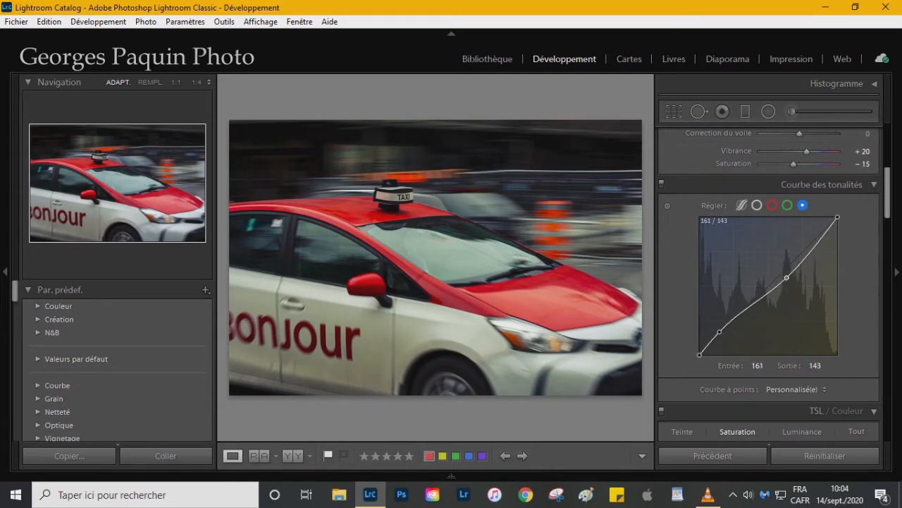
left_click_drag(787, 278, 787, 272)
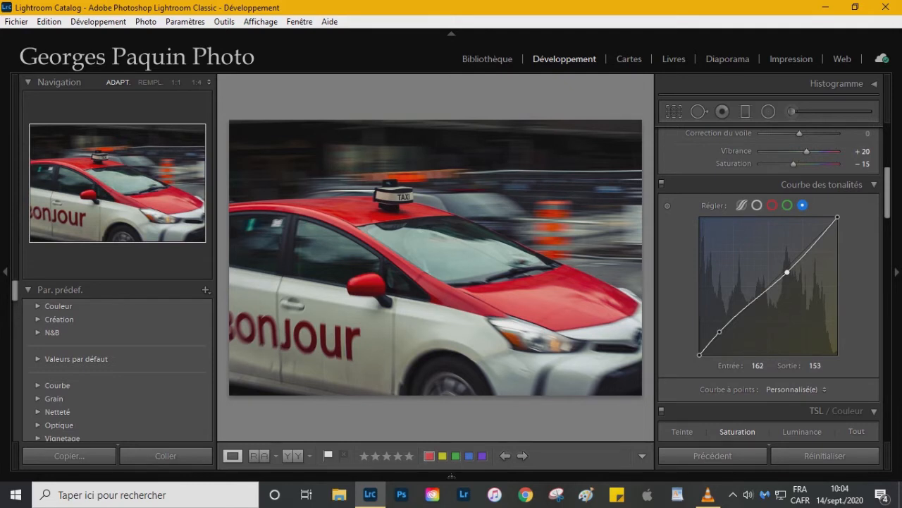
- Apply split toning with Ombres at hue 219, saturation 19 and Hautes lumières at hue 69, saturation 14
scroll(768, 275, "down", 5)
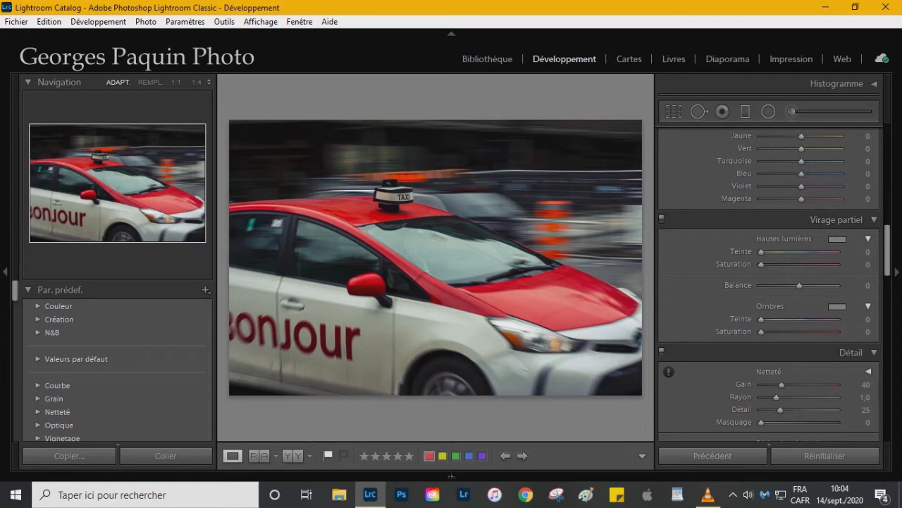
left_click(837, 306)
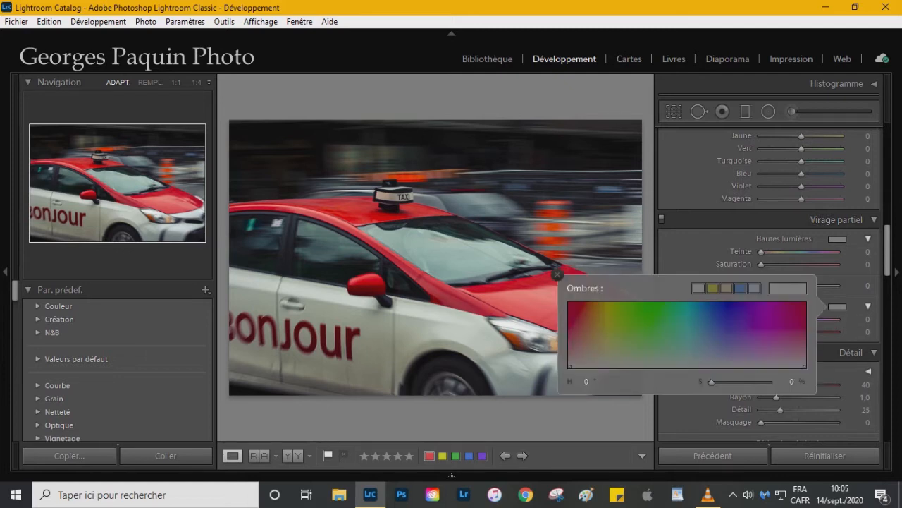
left_click(712, 355)
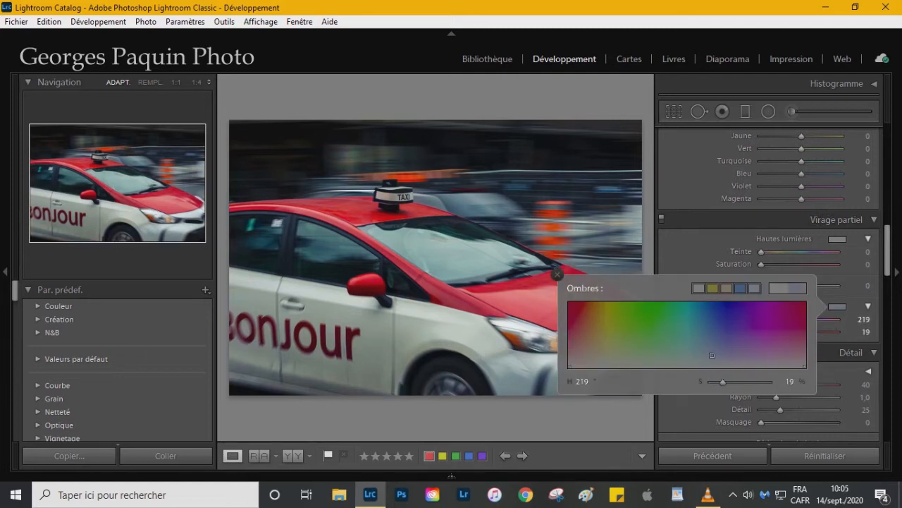
left_click(856, 251)
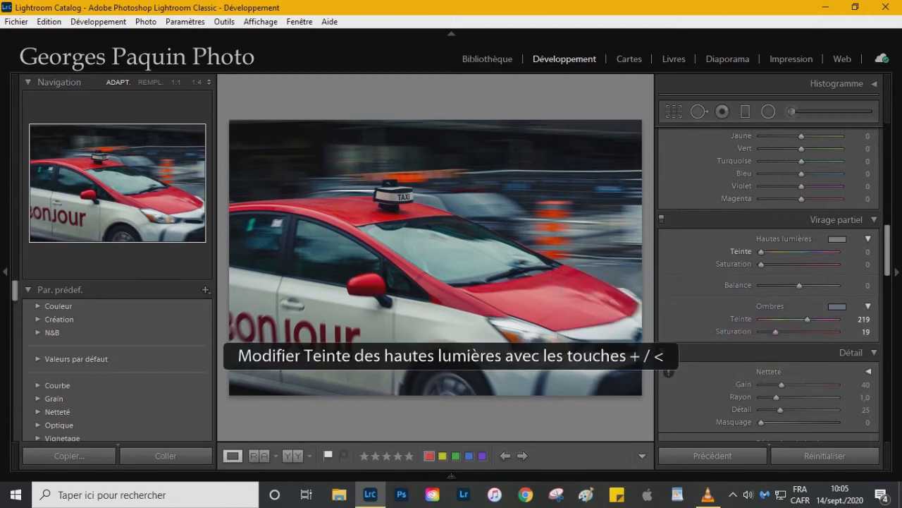
left_click(836, 238)
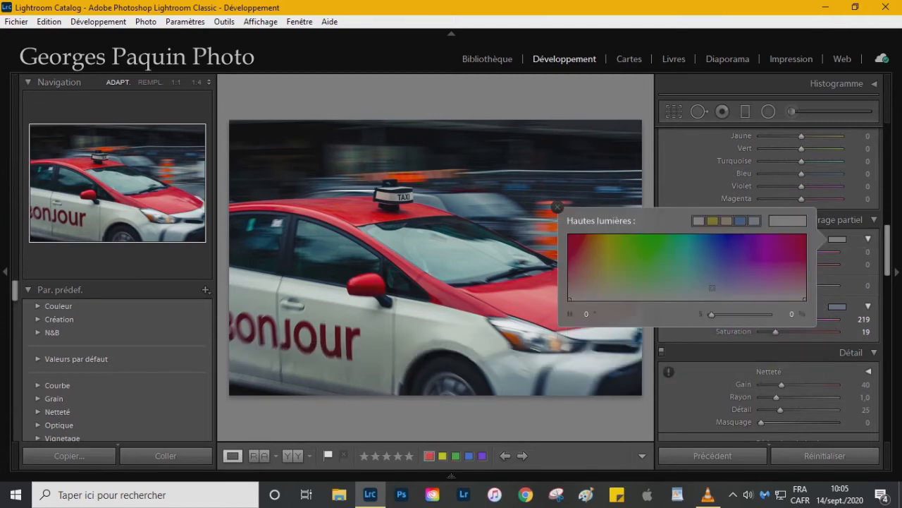
left_click(614, 291)
key("Return")
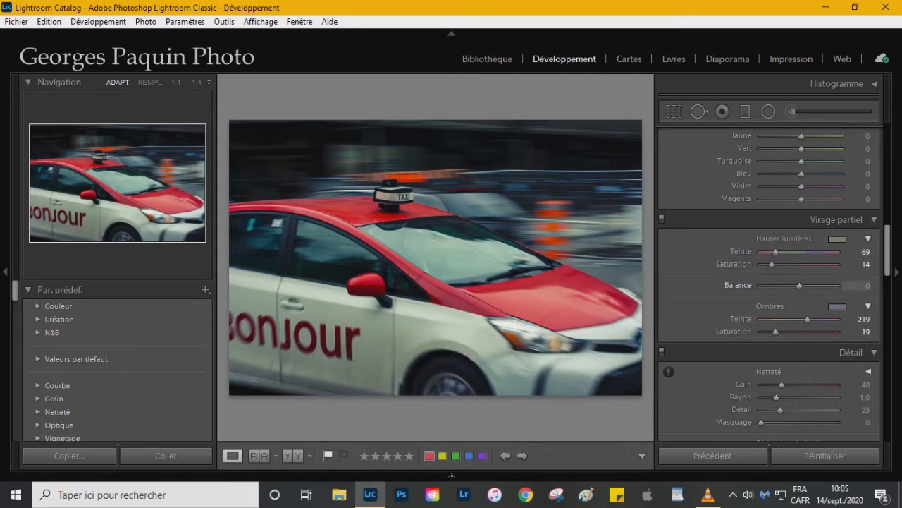
- Set the split toning Balance to +46 and slightly lower the saturation of the Hautes lumières tint
left_click_drag(800, 284, 820, 284)
left_click_drag(820, 285, 817, 285)
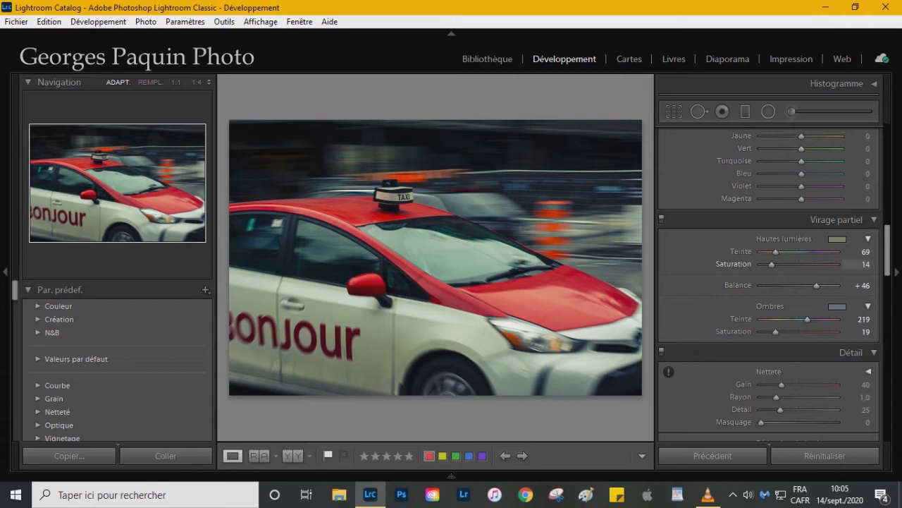
left_click_drag(772, 263, 768, 264)
- Raise Blancs to +30 in the basic tone settings
scroll(768, 282, "up", 10)
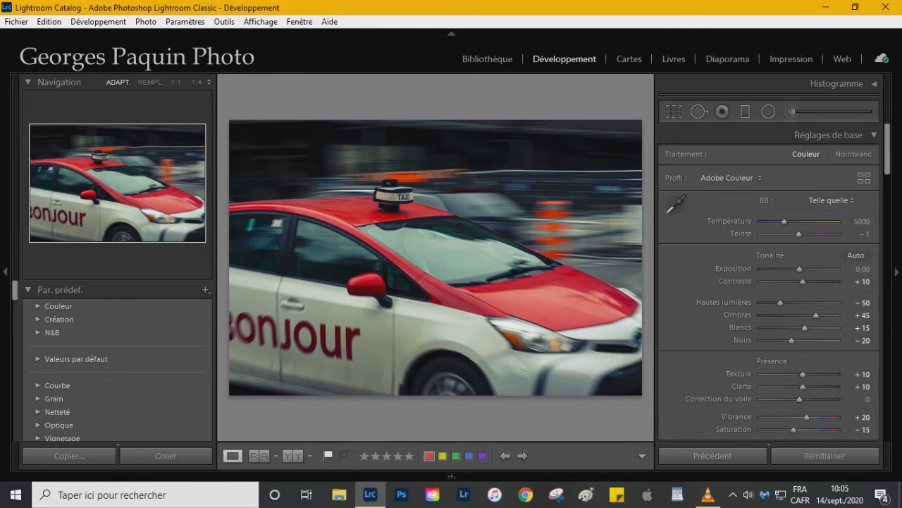
left_click_drag(805, 328, 813, 327)
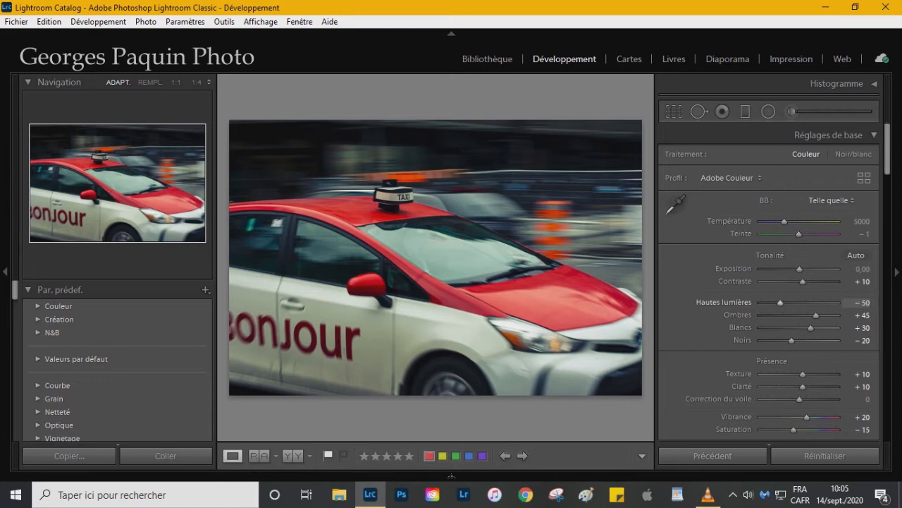
- Lower Hautes lumières to −60 in the basic tone settings
key("Down")
key("Down")
- Paint a new adjustment brush mask with Exposition 0,48 over the TAXI roof sign
left_click(395, 203)
key("ctrl+alt+equal")
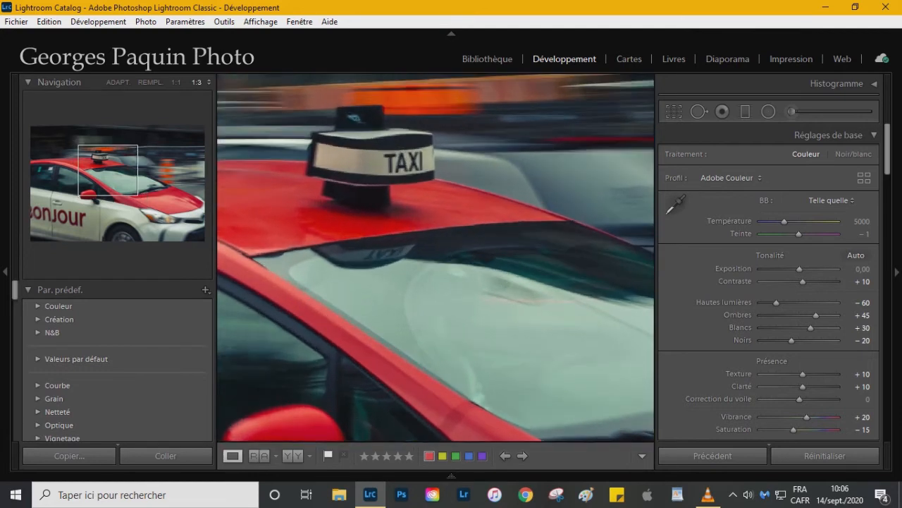
left_click_drag(403, 161, 484, 248)
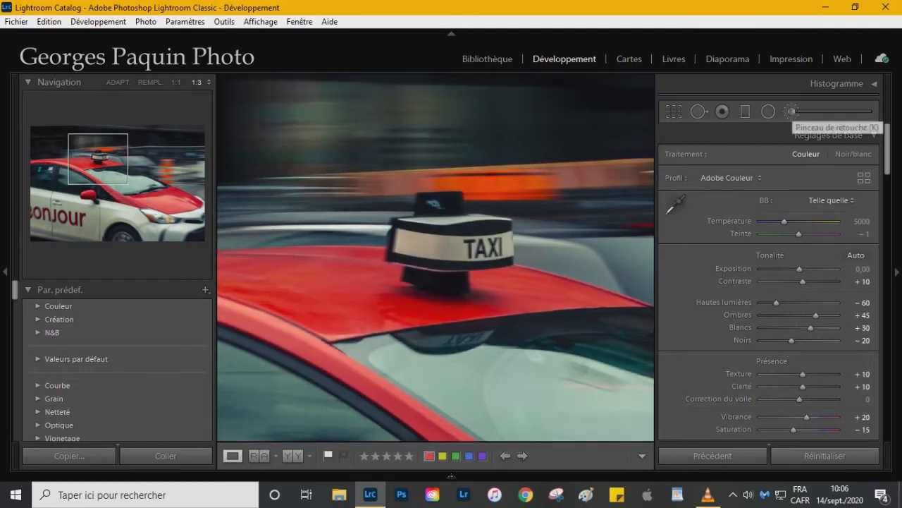
left_click(792, 110)
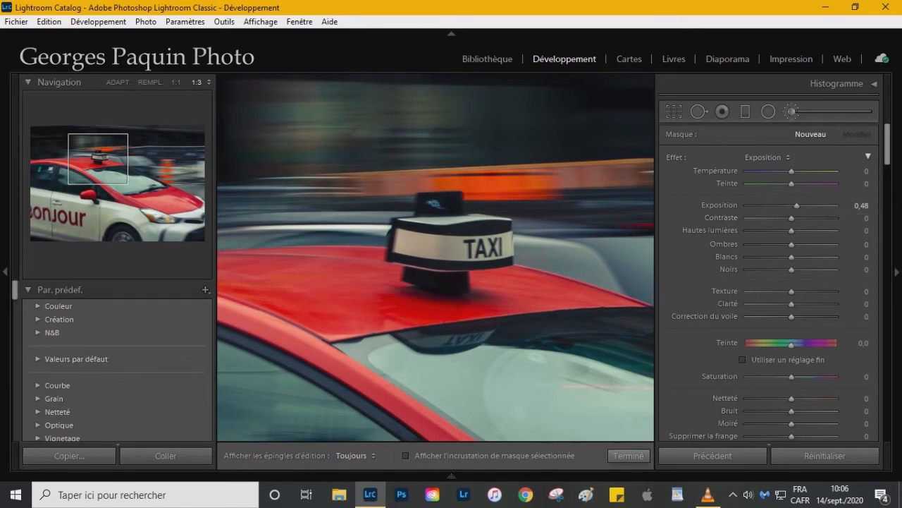
key("h")
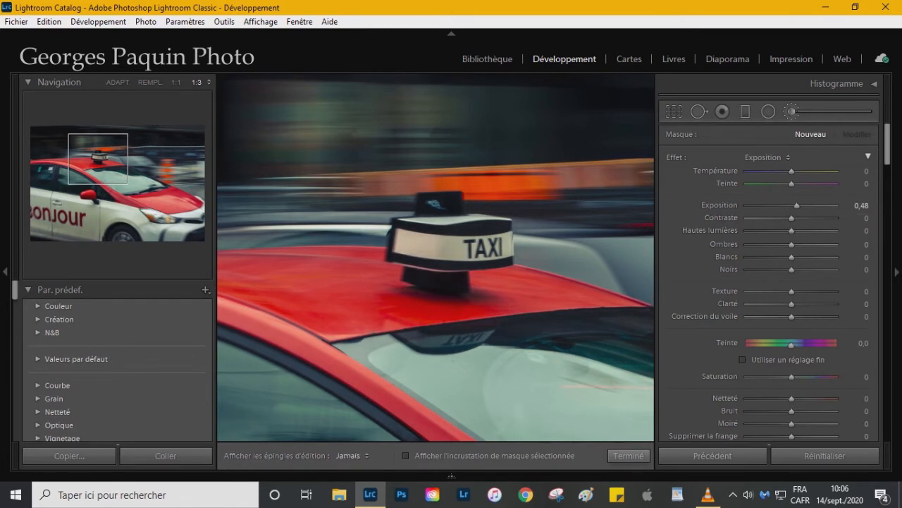
key("h")
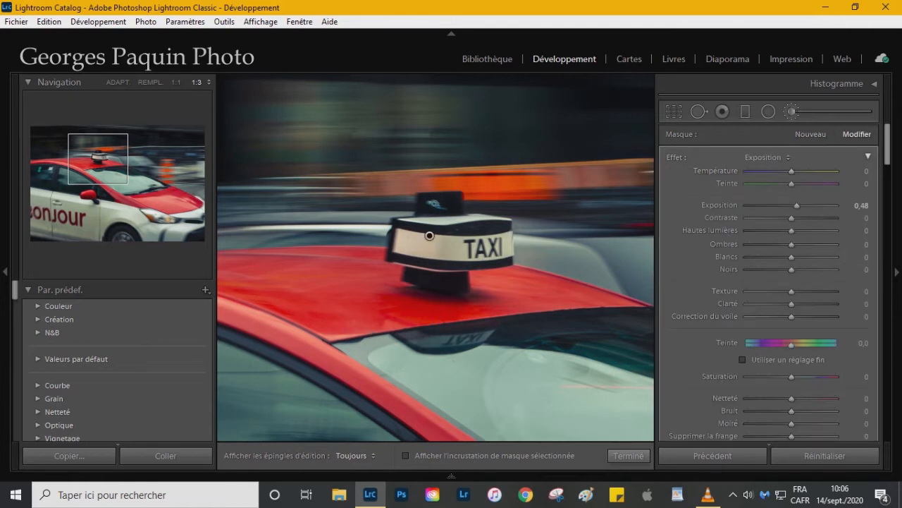
- Set the roof sign brush's Clarté to 45, Texture to 25 and Blancs to 31, and finish the brush edit
left_click_drag(791, 304, 808, 304)
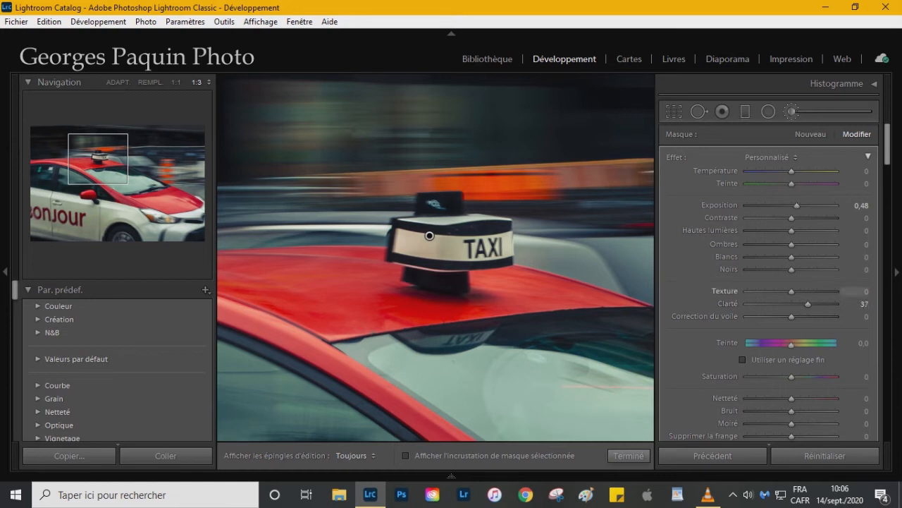
left_click_drag(808, 304, 803, 291)
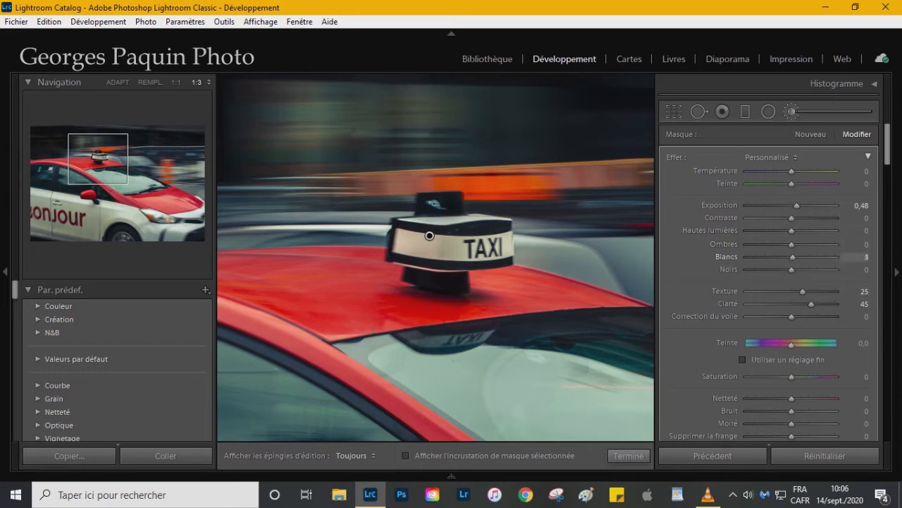
left_click_drag(792, 257, 806, 256)
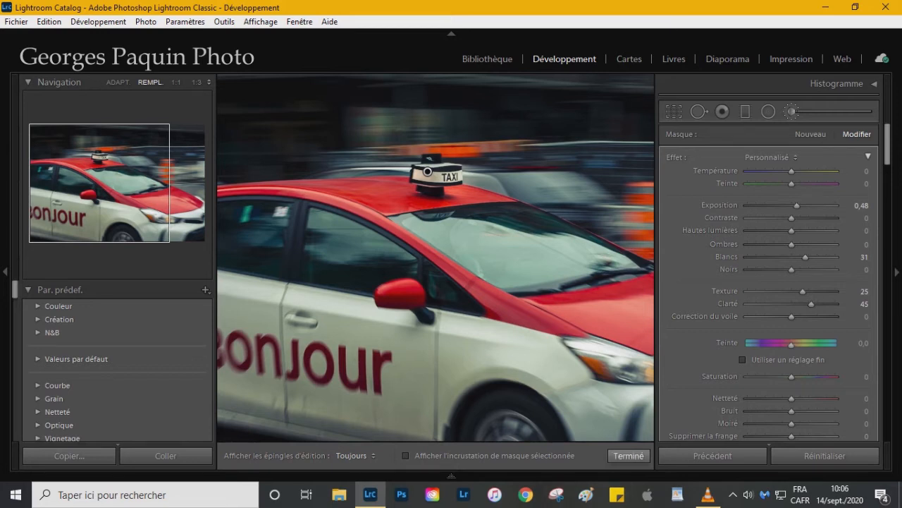
left_click(628, 456)
key("ctrl+minus")
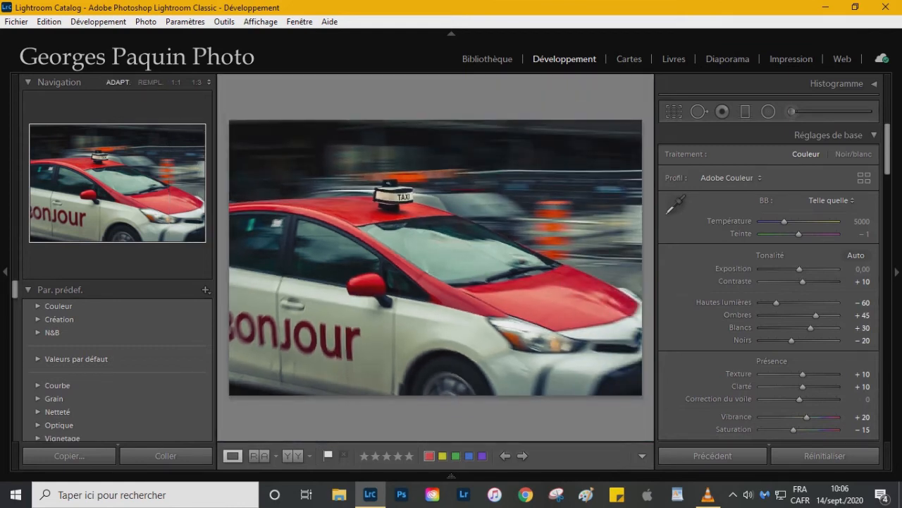
- Add an oval radial filter with Exposition −0,90 above the taxi's roof, darkening the area outside it
left_click(769, 112)
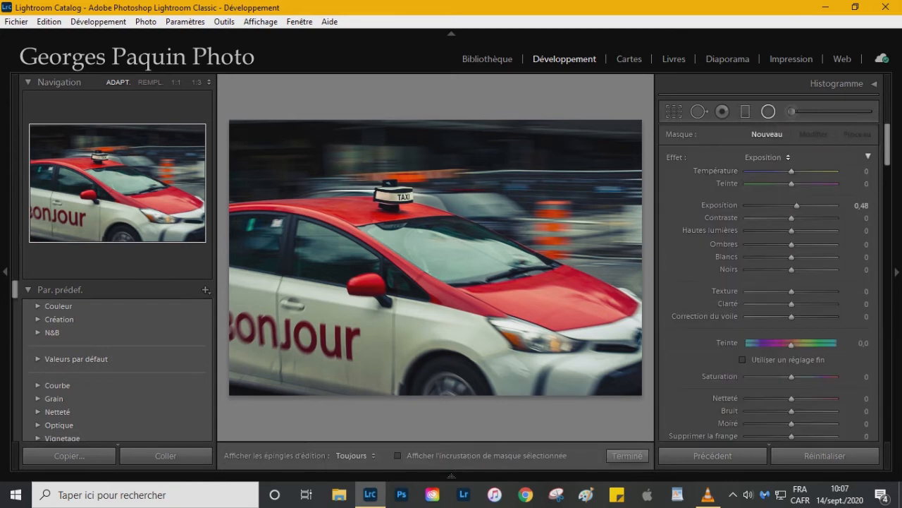
left_click(767, 157)
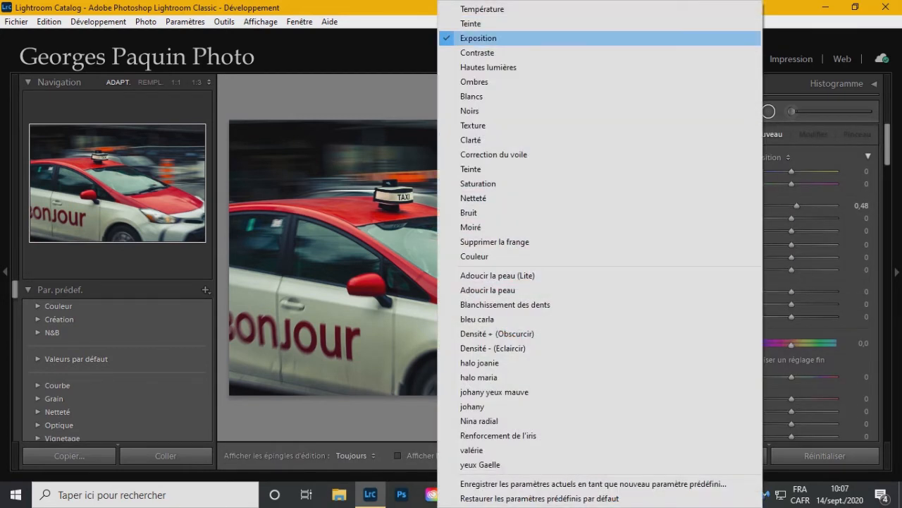
left_click(479, 39)
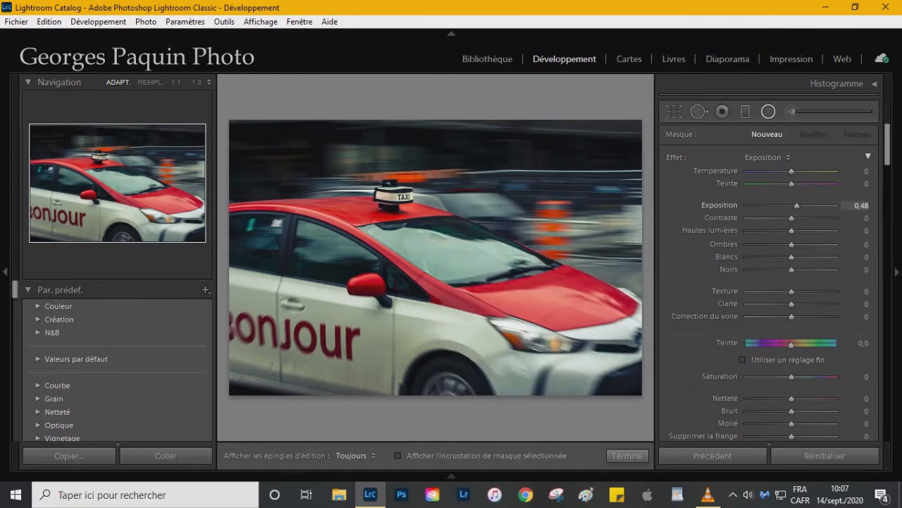
left_click_drag(796, 205, 782, 205)
left_click_drag(358, 164, 434, 227)
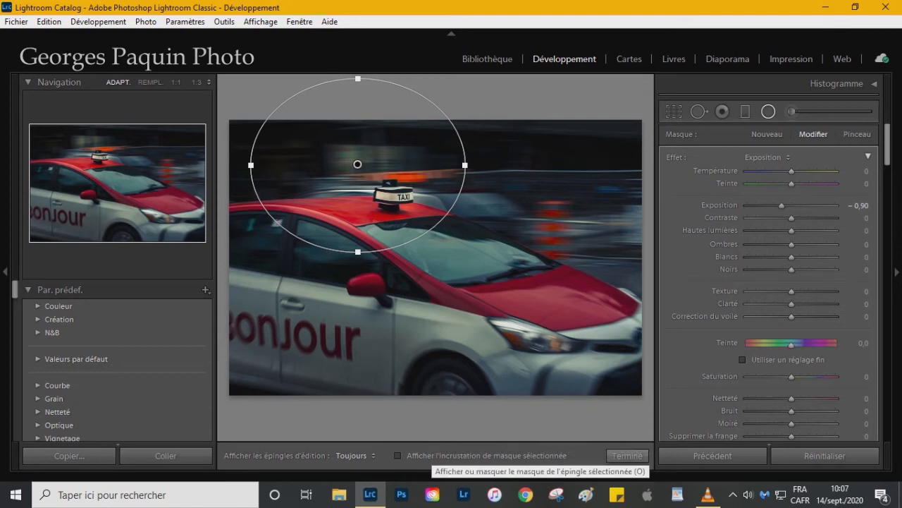
- Widen the radial filter slightly and centre it on the TAXI roof sign, using the mask overlay as a guide
left_click(398, 455)
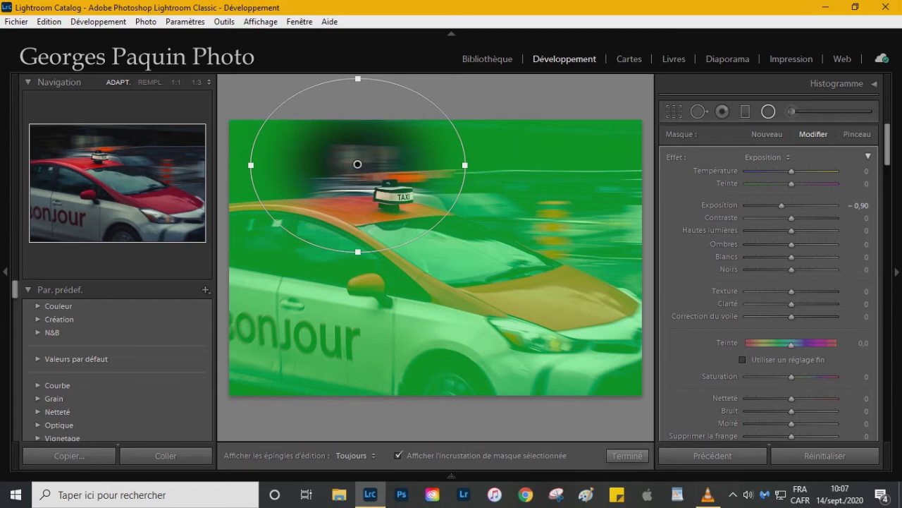
left_click_drag(464, 165, 471, 165)
left_click_drag(358, 164, 391, 203)
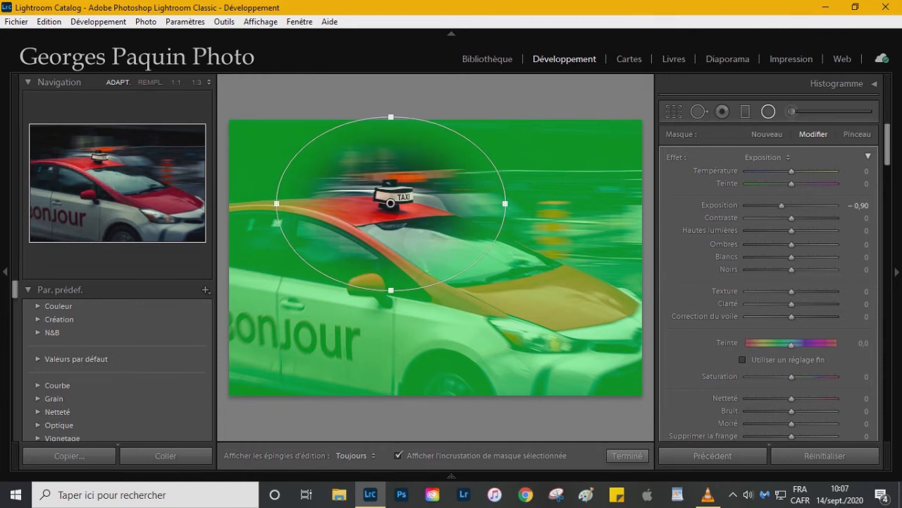
key("o")
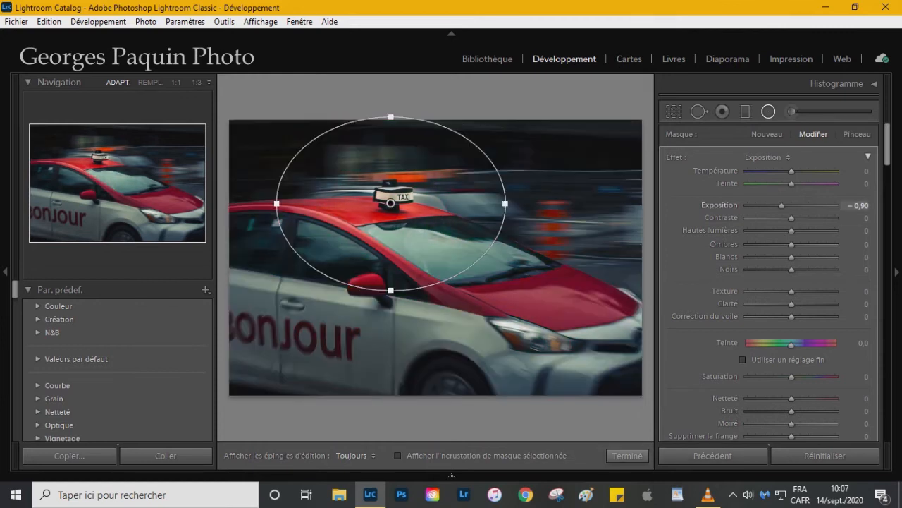
- Set the radial filter's Exposition to −0,40
left_click_drag(782, 205, 785, 206)
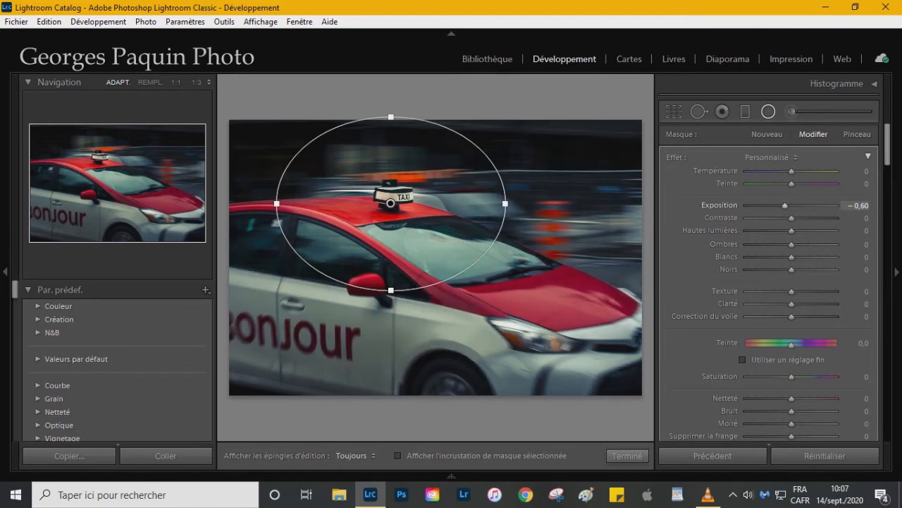
left_click_drag(786, 205, 786, 205)
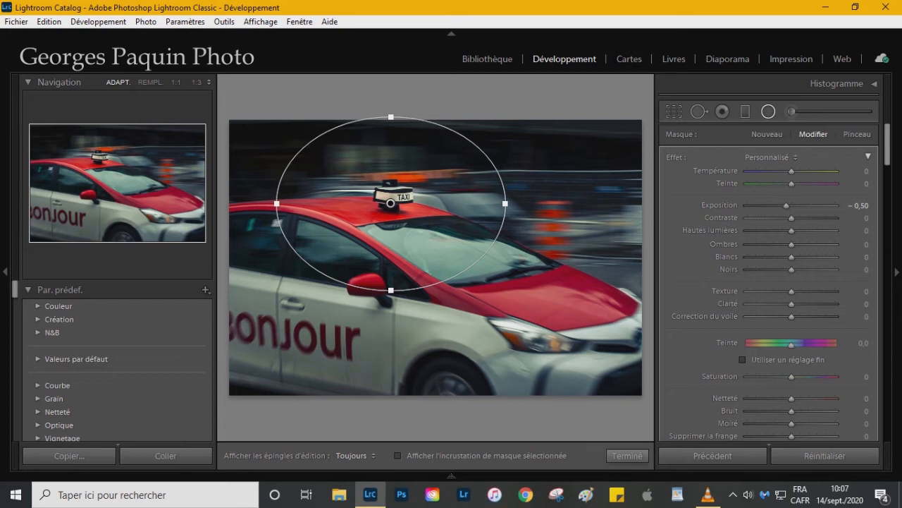
key("Up")
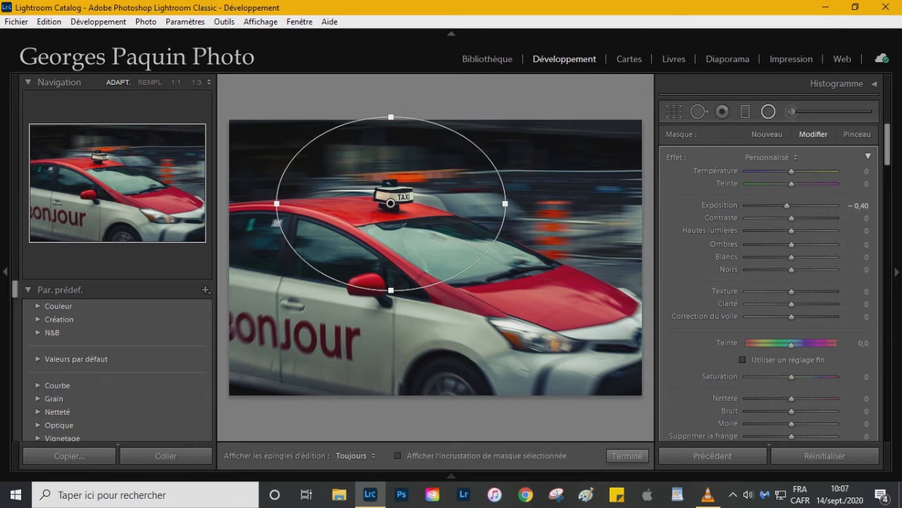
- Set the radial filter's Ombres to 42, Noirs to −12, Contraste to −10, Saturation to −9, Température to −7 and Blancs to 30
left_click_drag(792, 244, 786, 269)
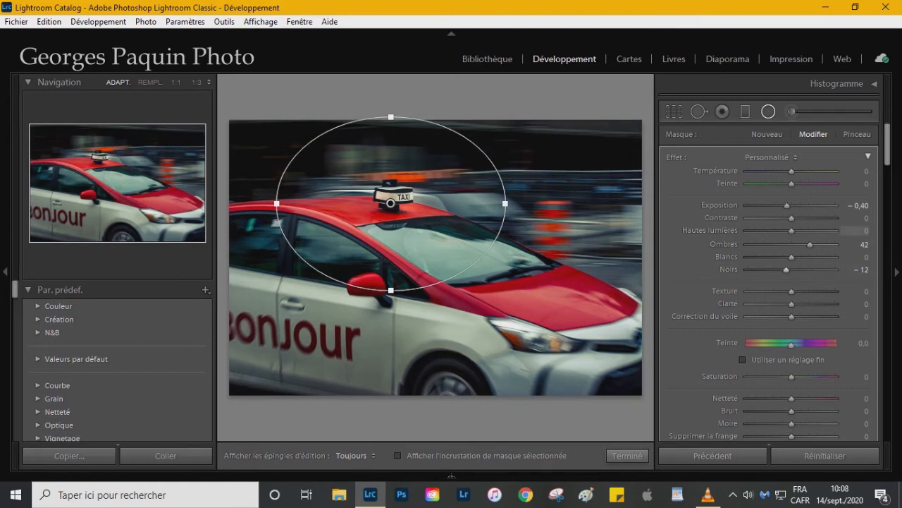
left_click_drag(791, 218, 787, 217)
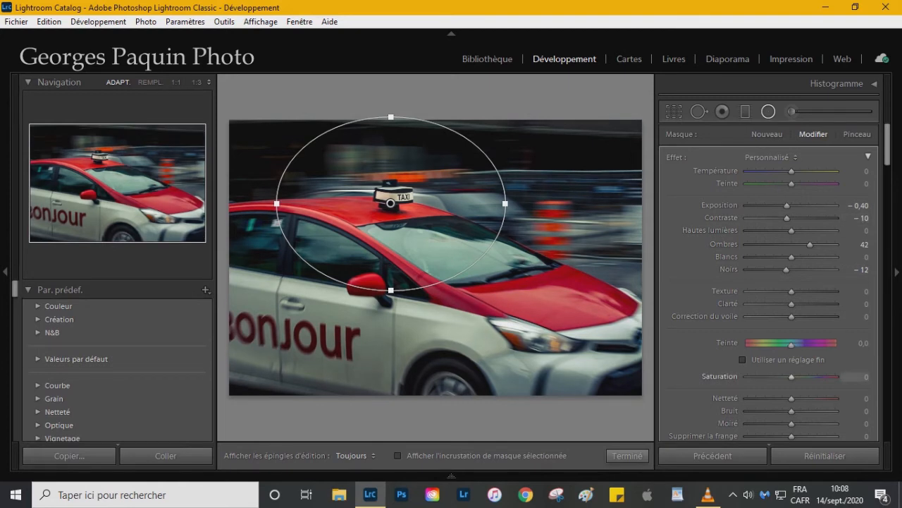
left_click_drag(791, 376, 788, 376)
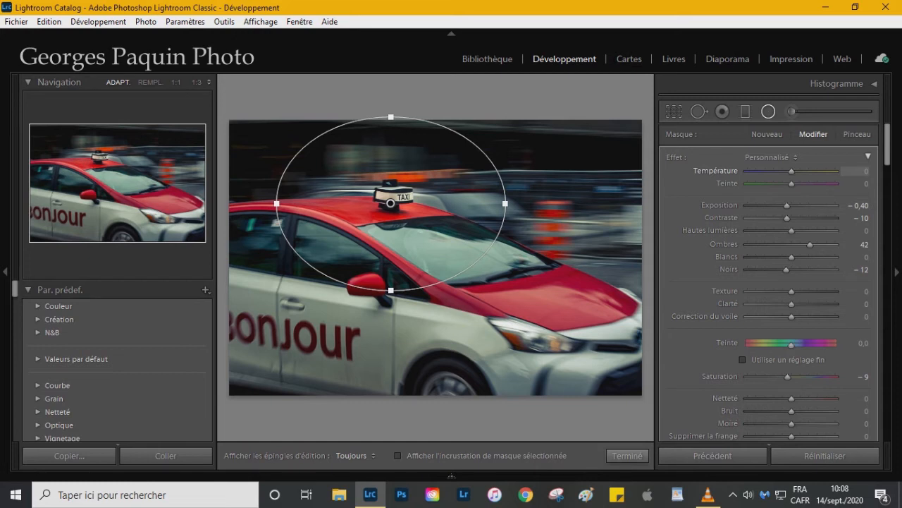
left_click_drag(792, 171, 788, 171)
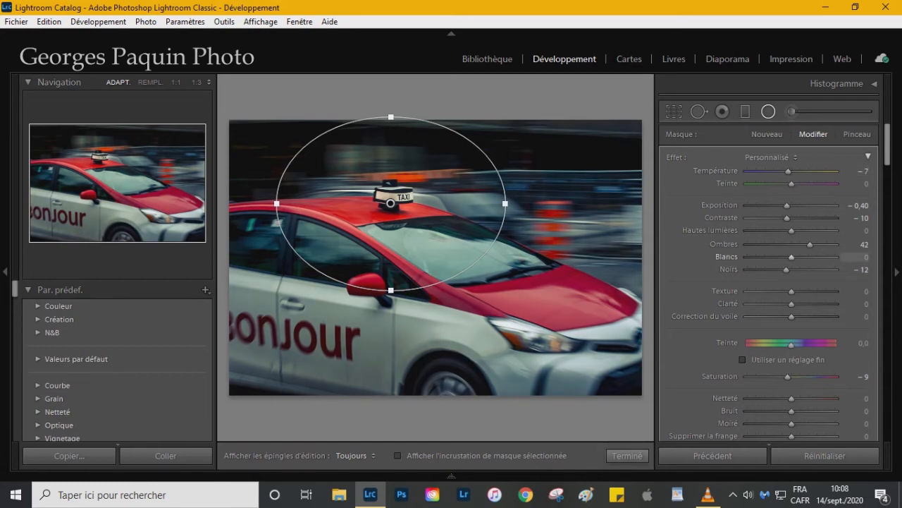
left_click_drag(791, 257, 805, 257)
- Compare the photo with and without the radial filter
scroll(769, 282, "down", 5)
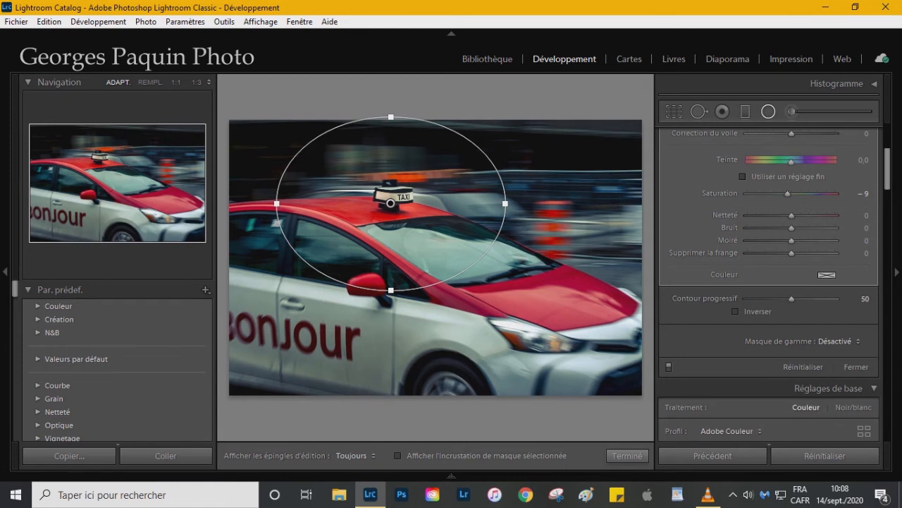
left_click(668, 367)
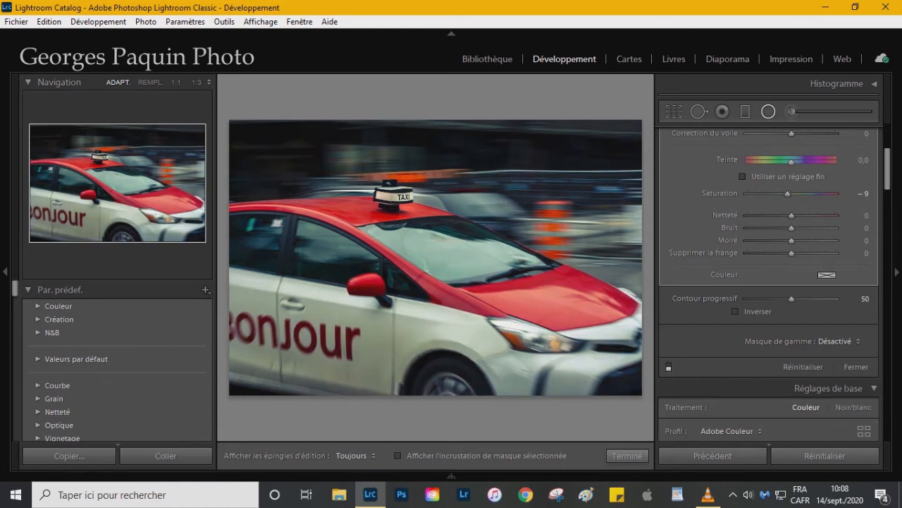
left_click(669, 366)
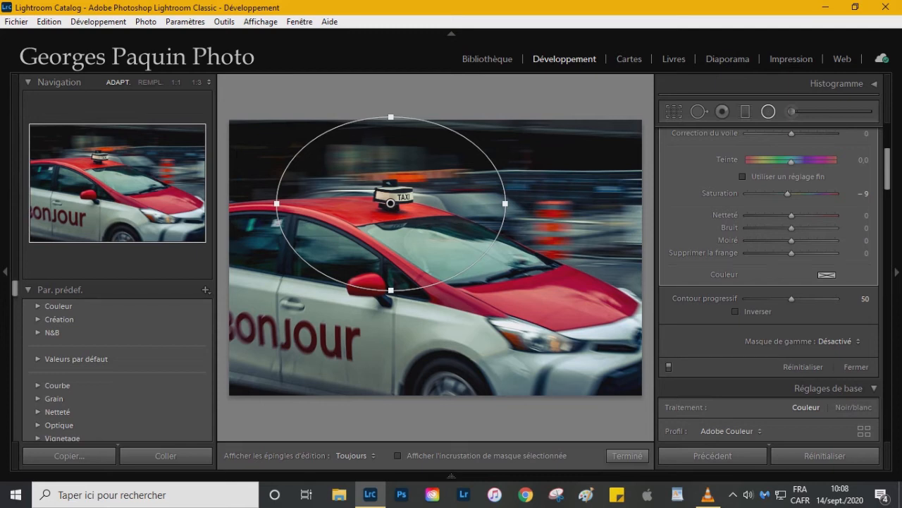
- Raise the radial filter's Température slightly to remove its cool tint, recheck the filter's effect off and on, and finish the edit
scroll(726, 184, "up", 5)
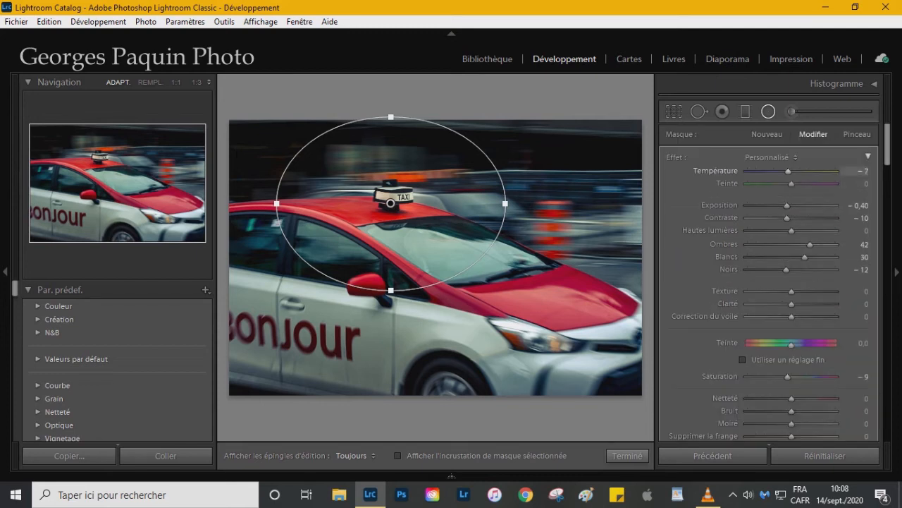
left_click_drag(789, 171, 791, 170)
scroll(769, 282, "down", 4)
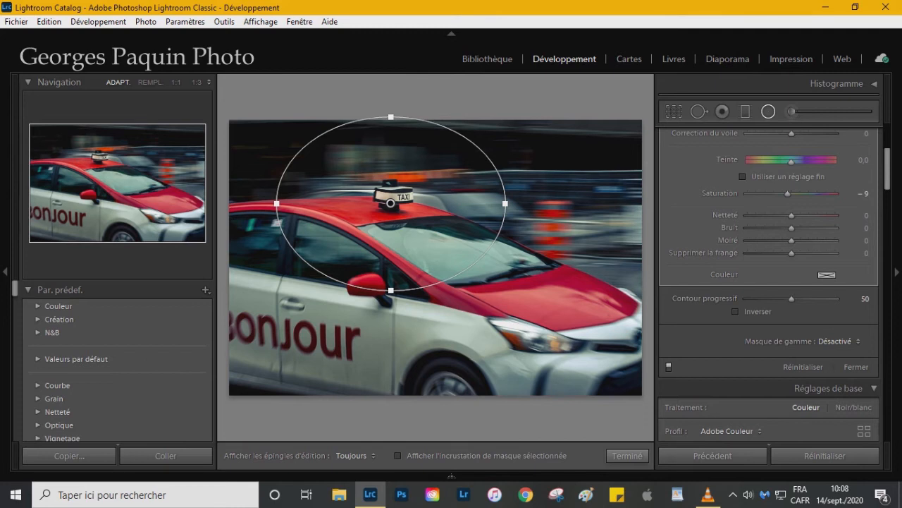
left_click(668, 367)
left_click(669, 366)
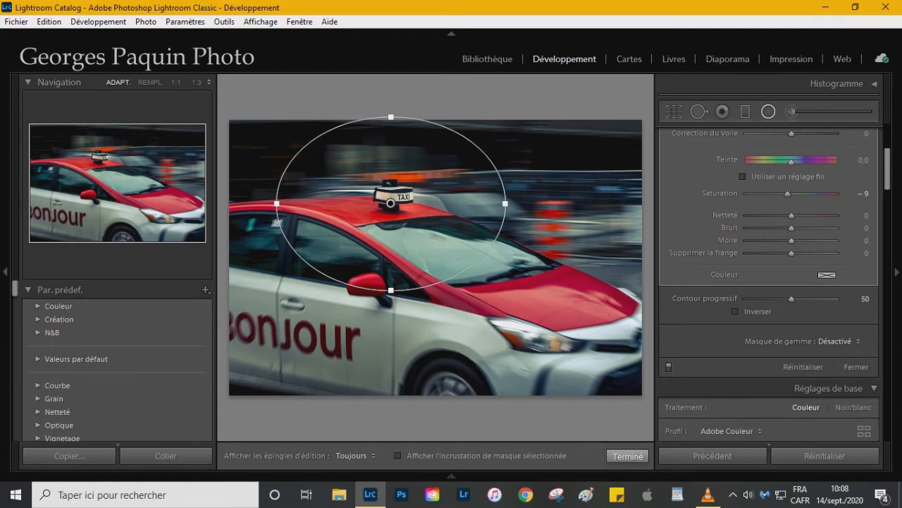
left_click(627, 455)
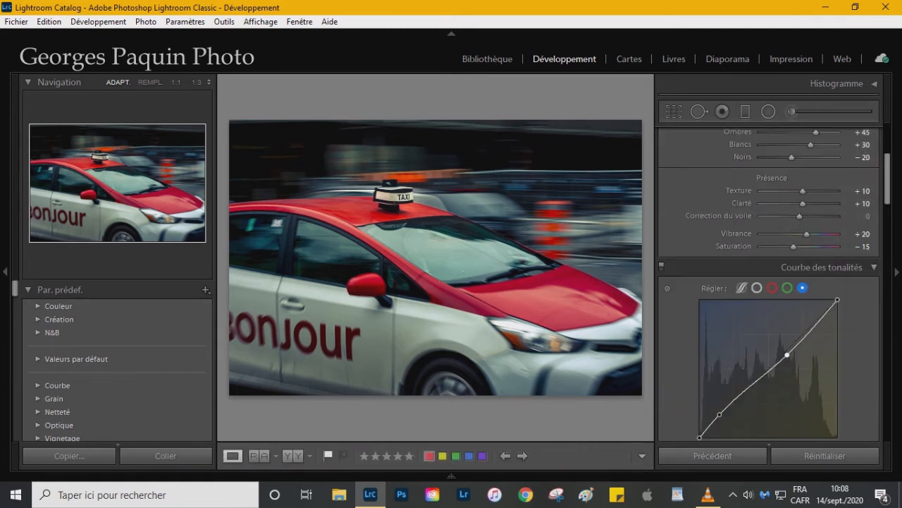
- Set up a new adjustment brush for the windshield with Exposition 0,66, Saturation −30 and Clarté 39
scroll(768, 282, "up", 4)
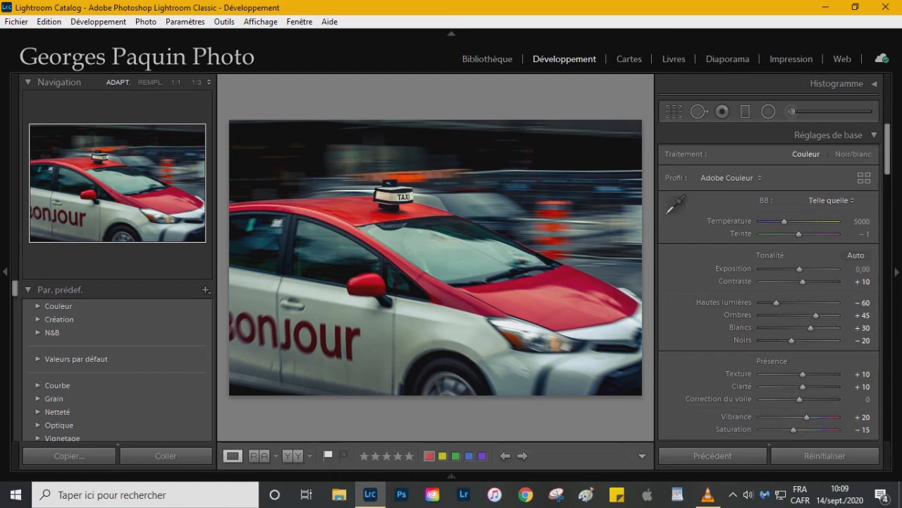
key("ctrl+=")
key("ctrl+alt+-")
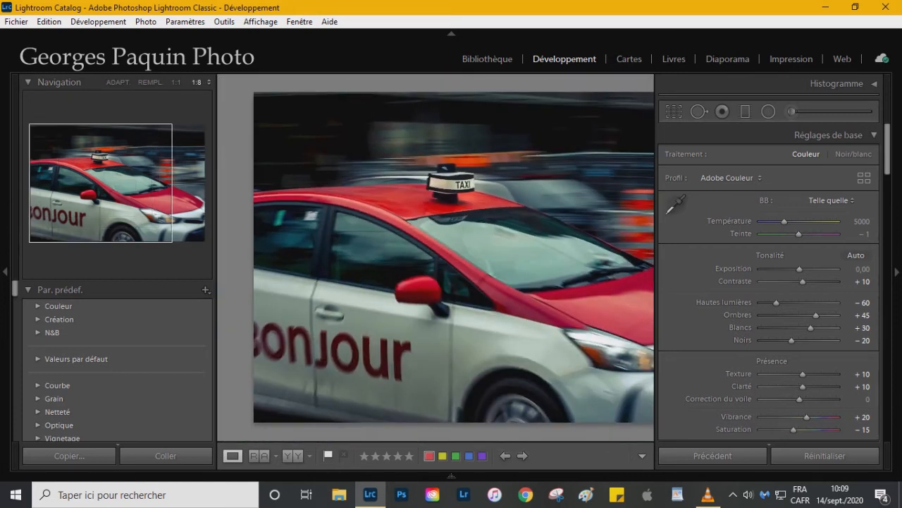
scroll(435, 258, "right", 3)
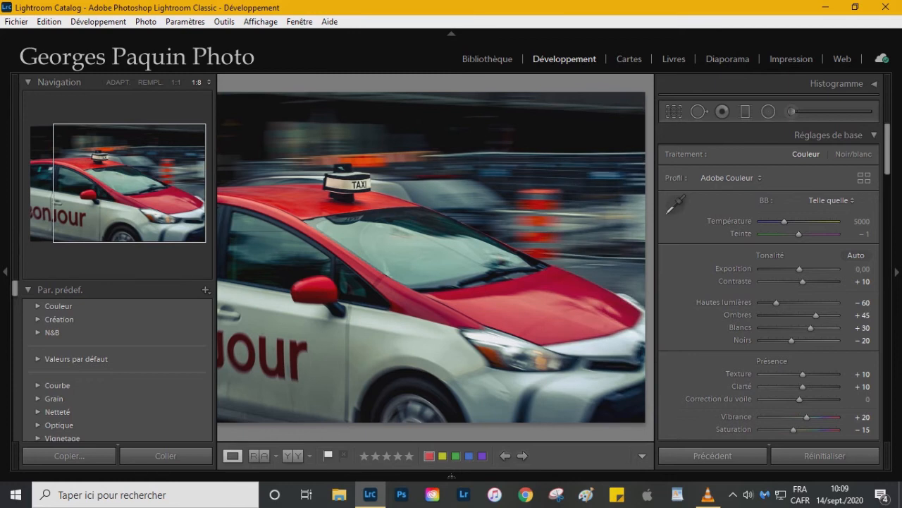
key("ctrl+=")
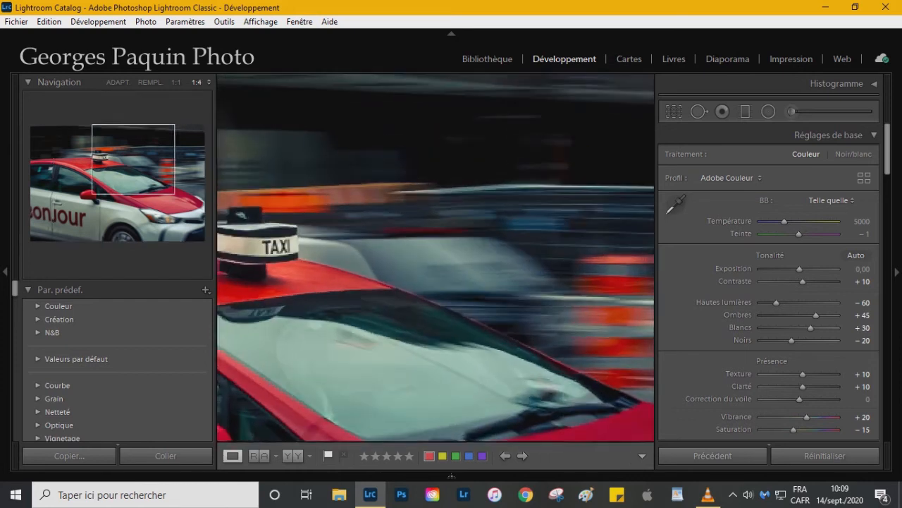
scroll(435, 257, "down", 3)
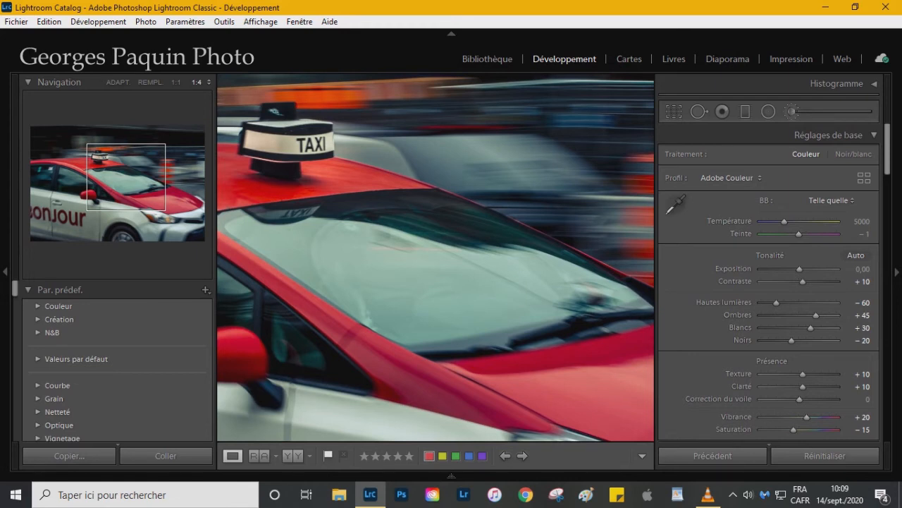
left_click(793, 111)
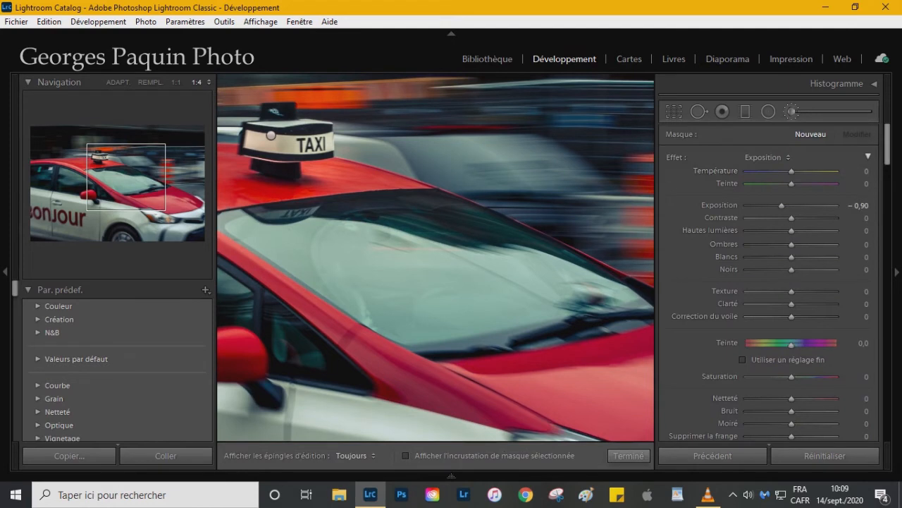
left_click_drag(782, 205, 790, 205)
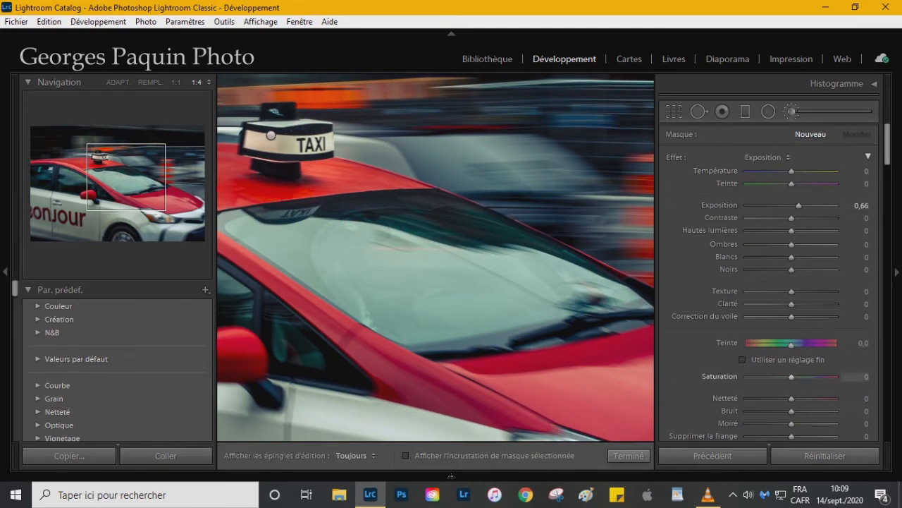
left_click_drag(792, 377, 778, 377)
left_click_drag(792, 303, 809, 303)
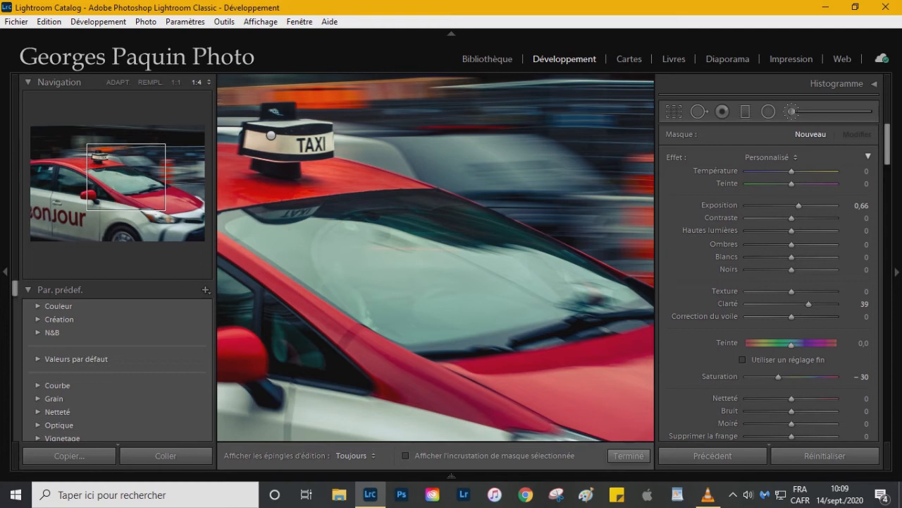
- Paint the brush over the windshield, and refine it to Exposition 0,36, Hautes lumières −30 and Contraste 19
key("h")
mouse_move(417, 256)
left_mouse_down()
mouse_move(592, 287)
mouse_move(342, 293)
mouse_move(347, 302)
mouse_move(436, 320)
mouse_move(541, 313)
mouse_move(451, 338)
left_mouse_up()
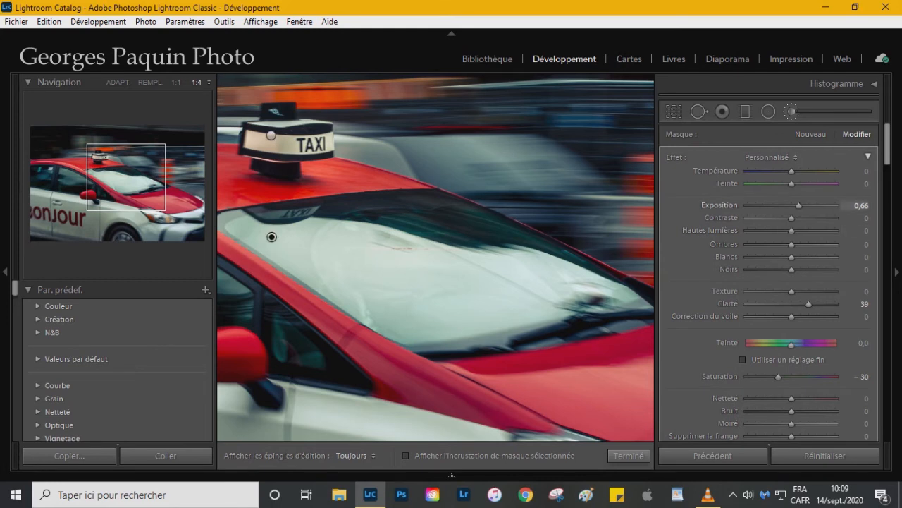
left_click_drag(799, 205, 795, 205)
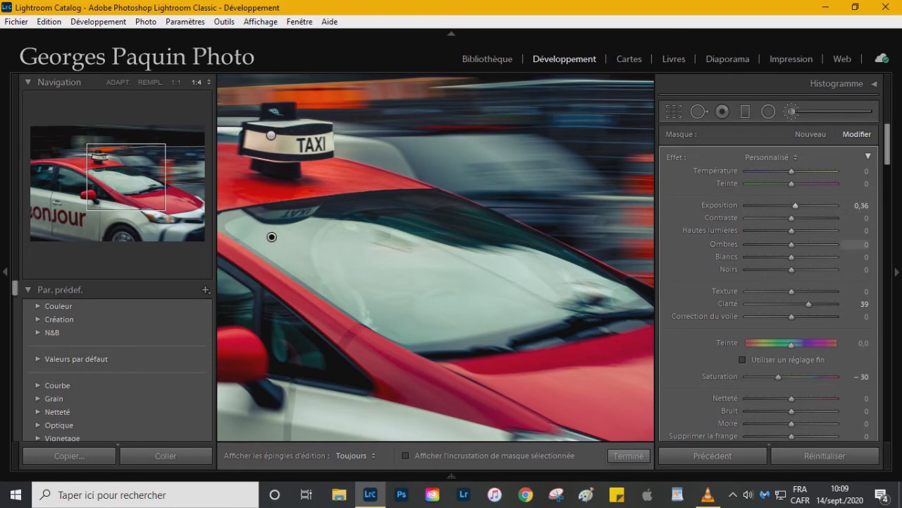
mouse_move(855, 231)
left_mouse_down()
mouse_move(834, 231)
mouse_move(868, 218)
left_mouse_up()
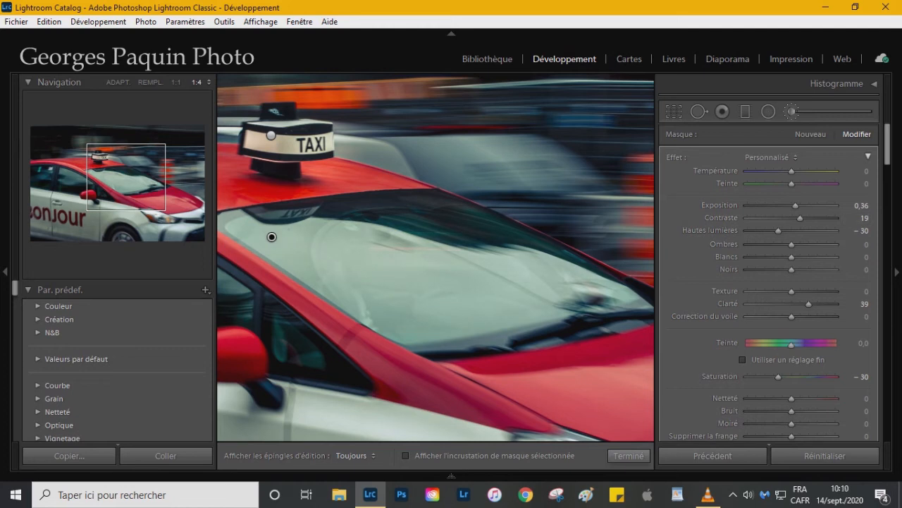
- Extend the same brush adjustment over the taxi's front and rear side windows, and finish the brush edit
left_click_drag(272, 237, 559, 135)
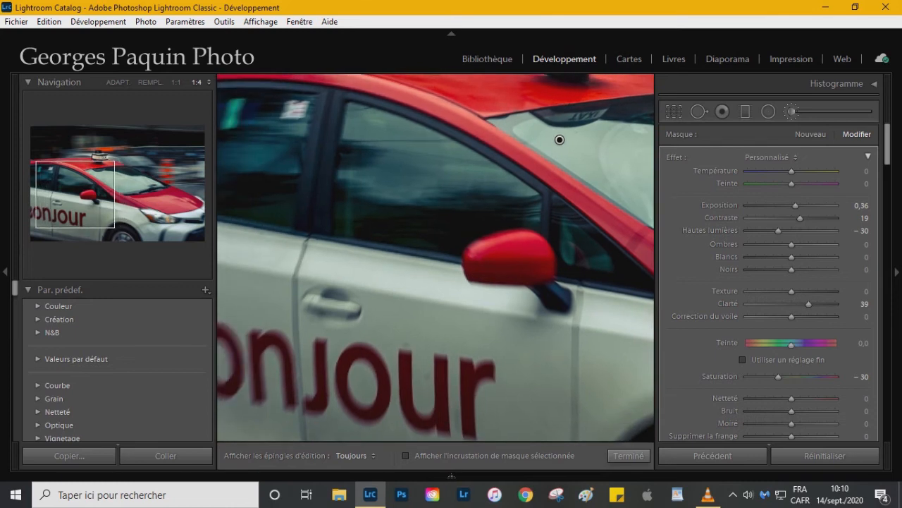
key("h")
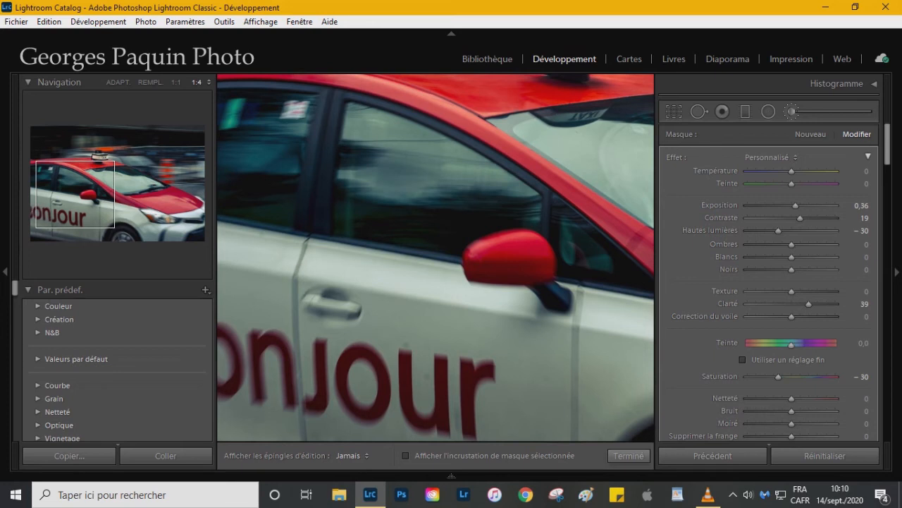
key("h")
left_click_drag(423, 233, 612, 286)
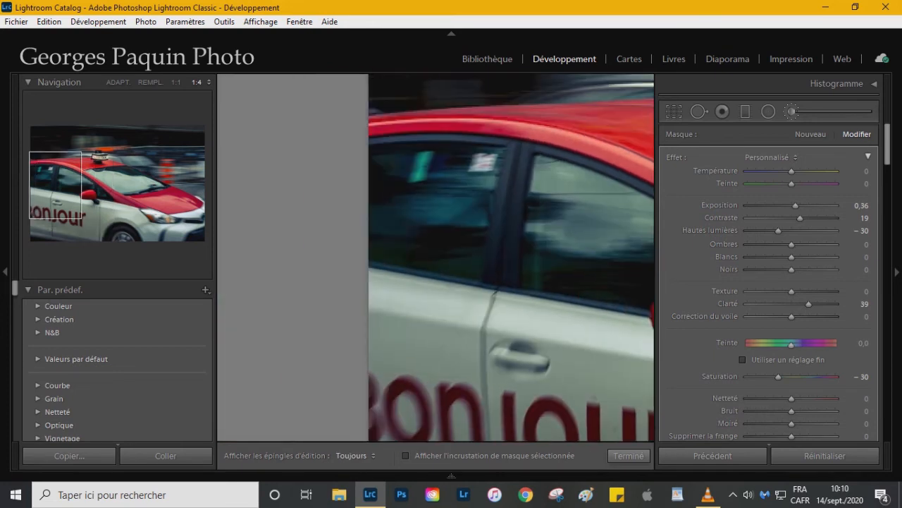
key("h")
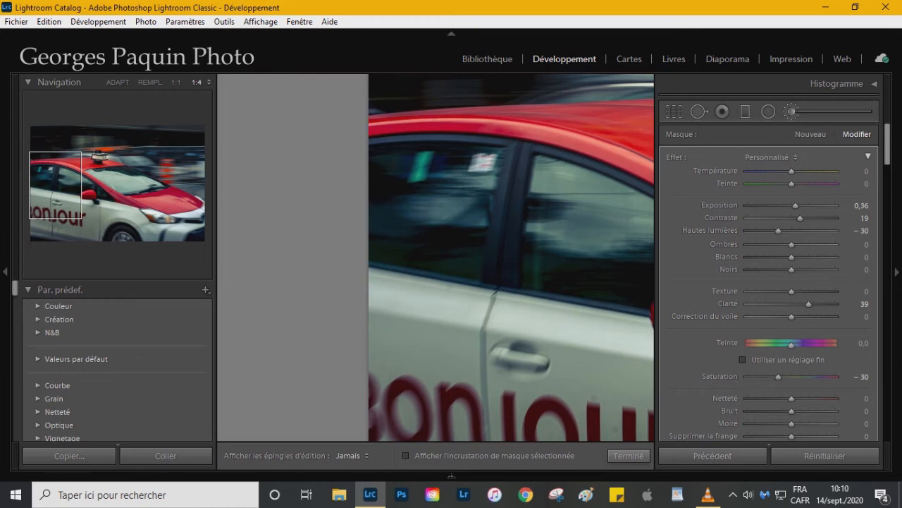
key("h")
key("z")
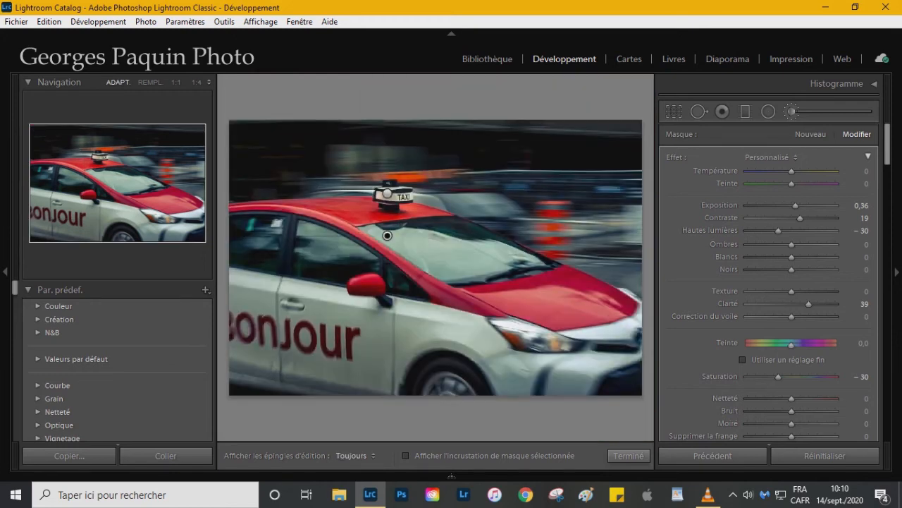
key("k")
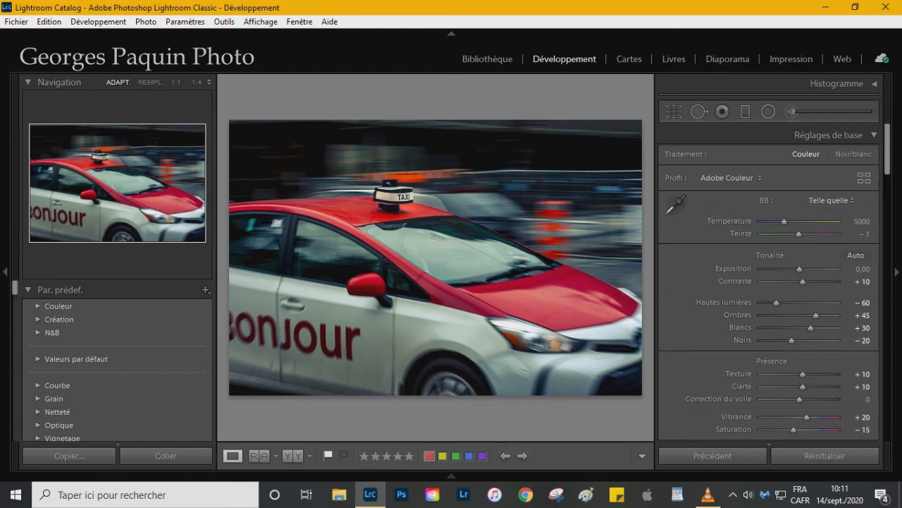
- Review the basic, tone curve, TSL and split-toning settings applied to the photo
scroll(768, 282, "down", 6)
scroll(768, 282, "up", 4)
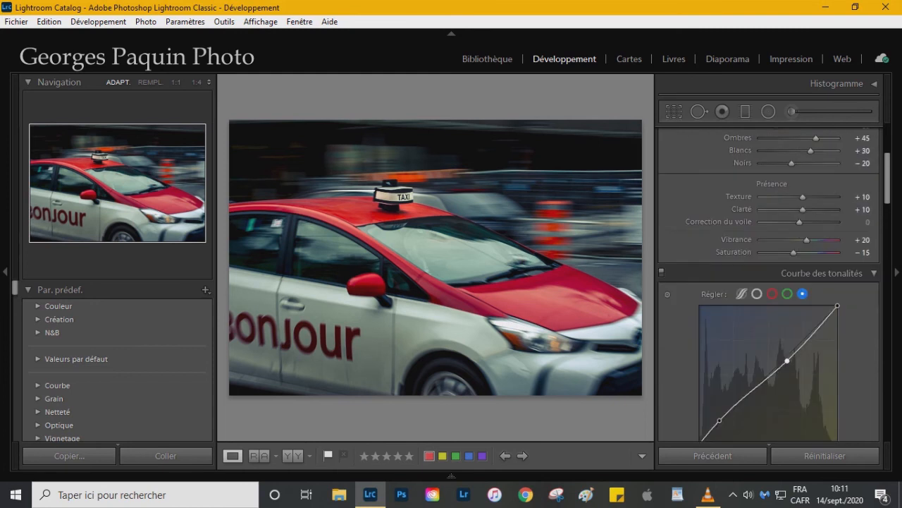
scroll(769, 282, "up", 2)
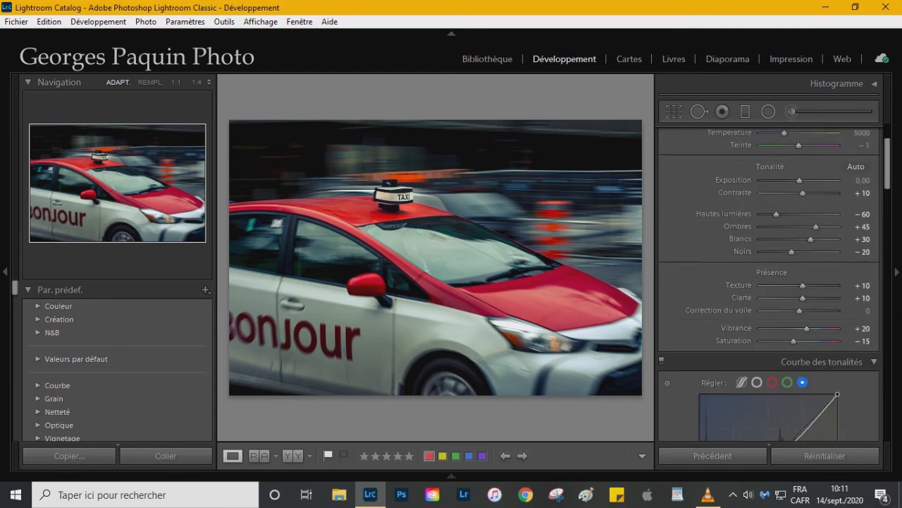
scroll(769, 282, "up", 2)
scroll(768, 282, "down", 6)
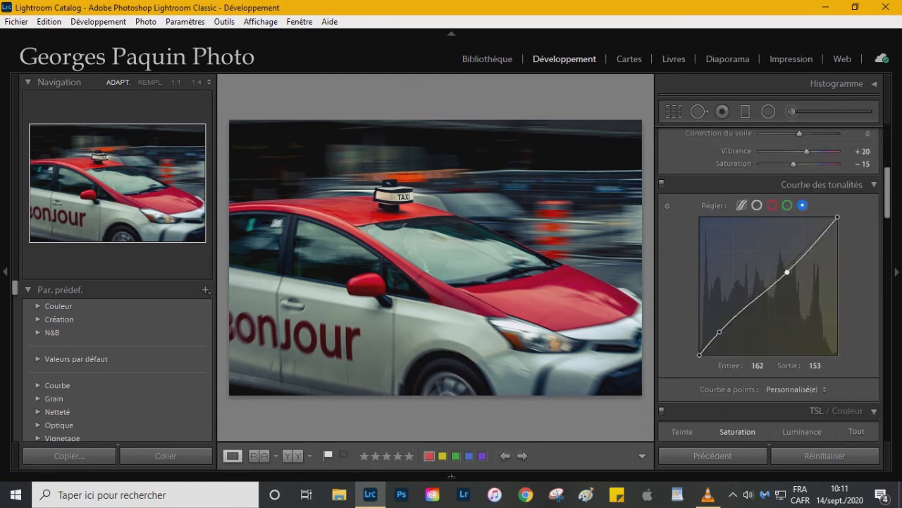
scroll(768, 282, "down", 4)
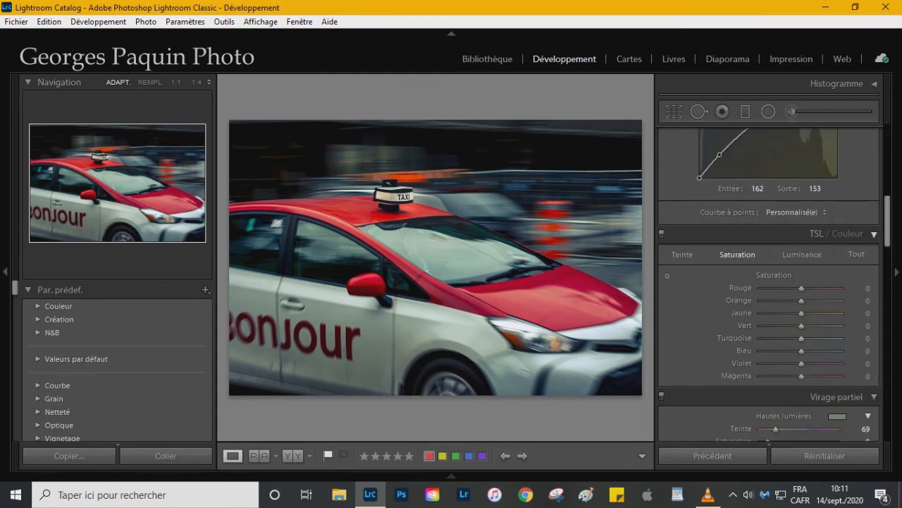
scroll(769, 282, "down", 4)
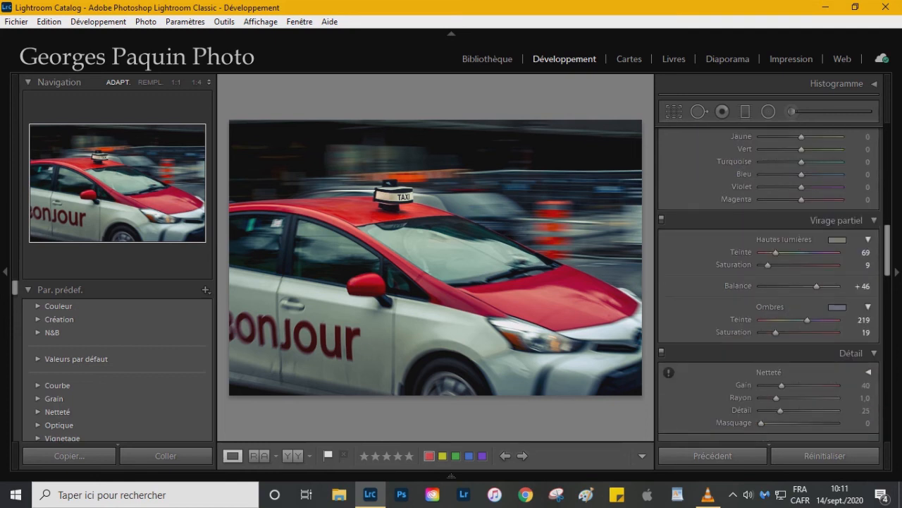
- Crop the photo to a 5 x 7 aspect ratio, tightening the frame on the sides and below the taxi
key("r")
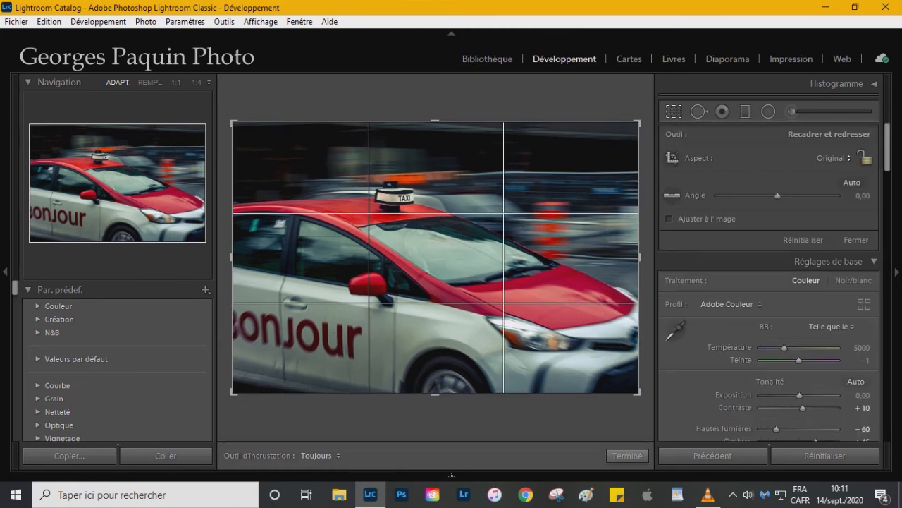
left_click(834, 158)
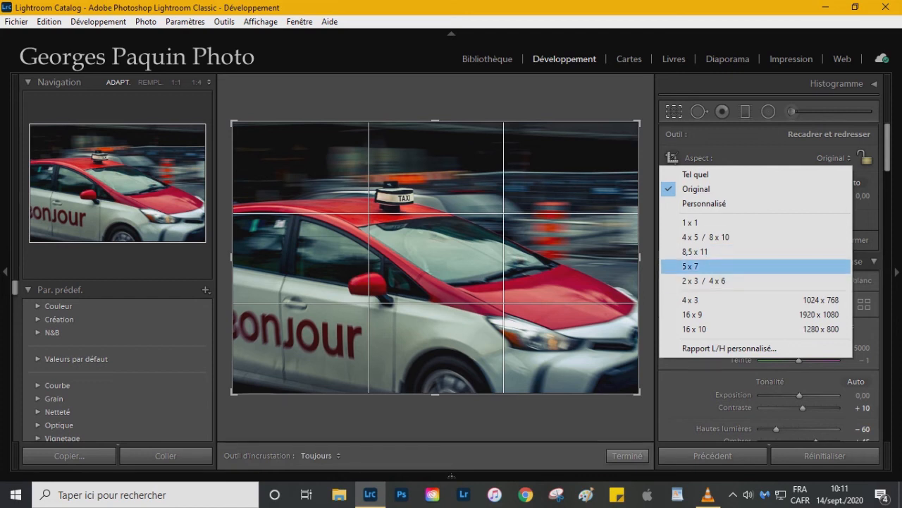
left_click(690, 265)
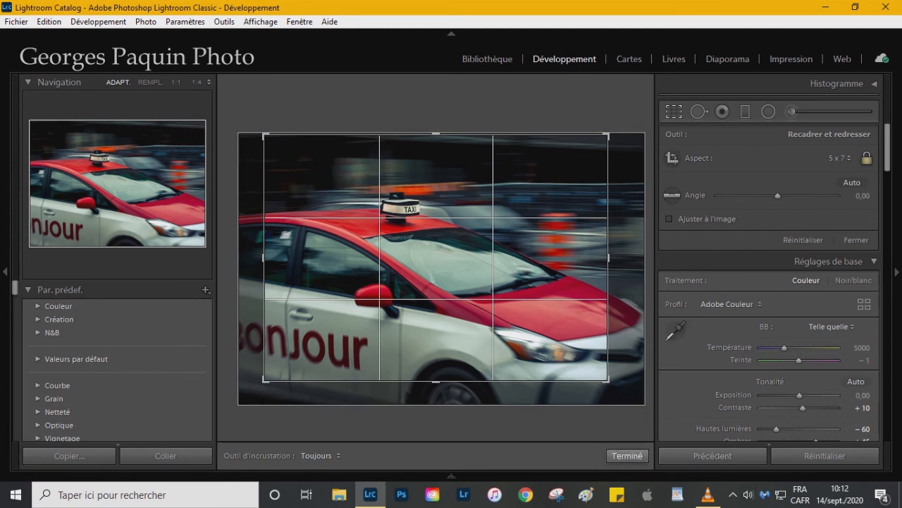
key("Return")
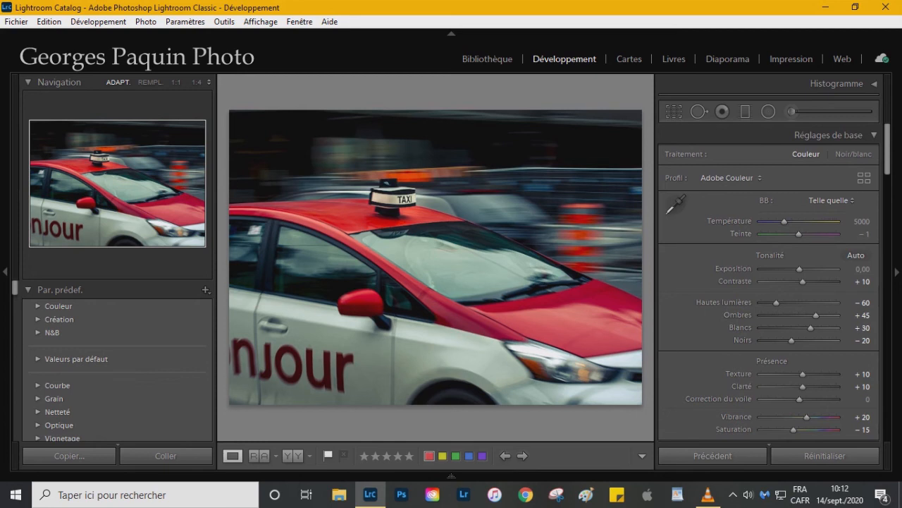
- Add a post-crop vignette with Gain −15, Arrondi −34 and Contour progressif 70
scroll(769, 282, "down", 3)
scroll(769, 282, "down", 15)
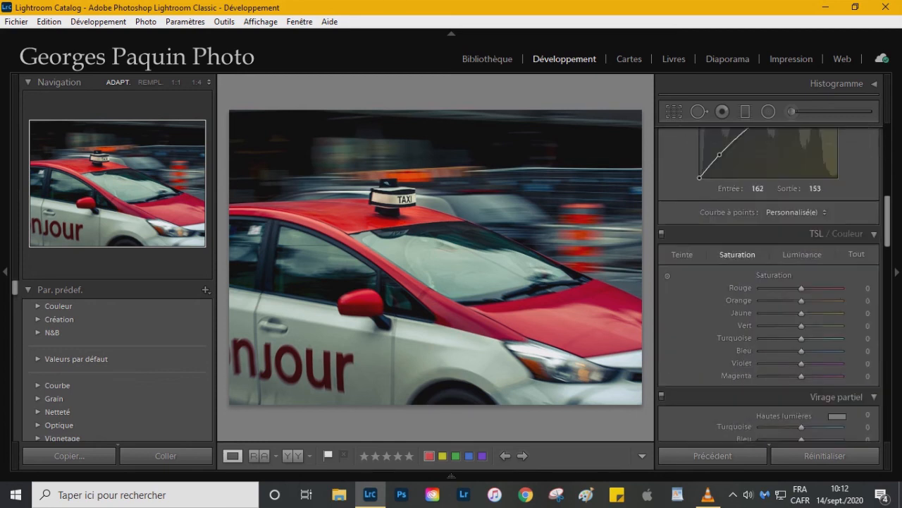
scroll(769, 282, "down", 8)
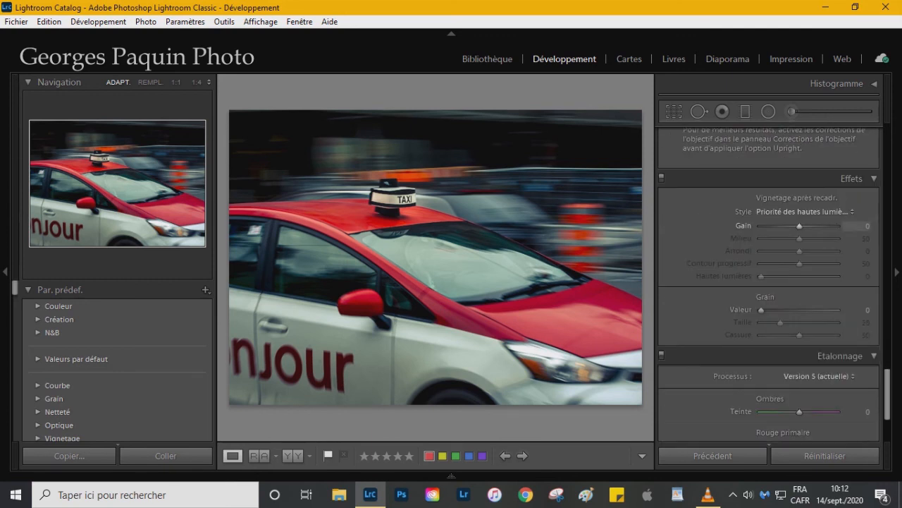
left_click_drag(799, 226, 815, 263)
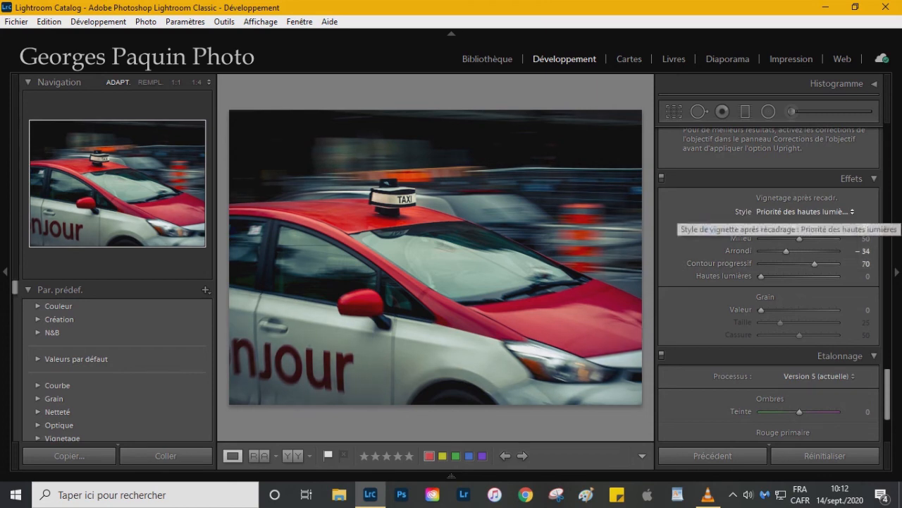
- Change the vignette style to Incrustation de peinture with Gain −20, and compare the photo with the effects off and on
left_click(804, 211)
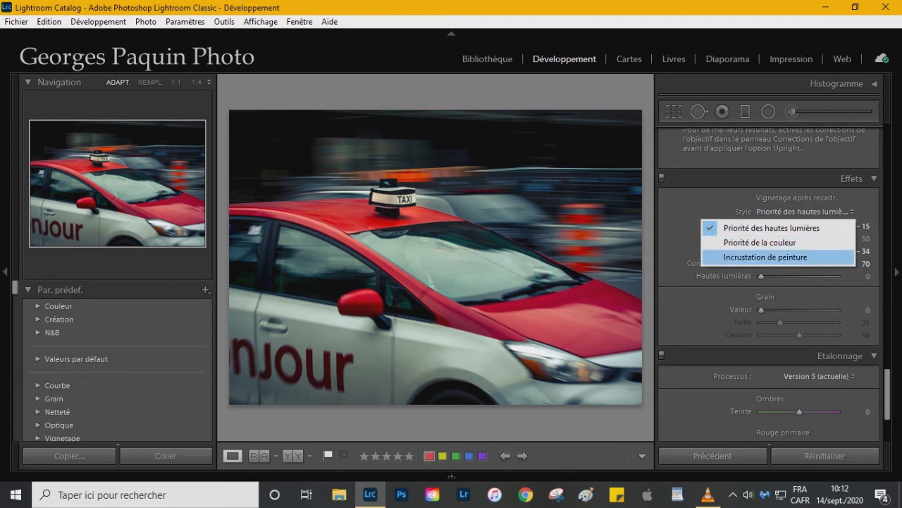
left_click(765, 257)
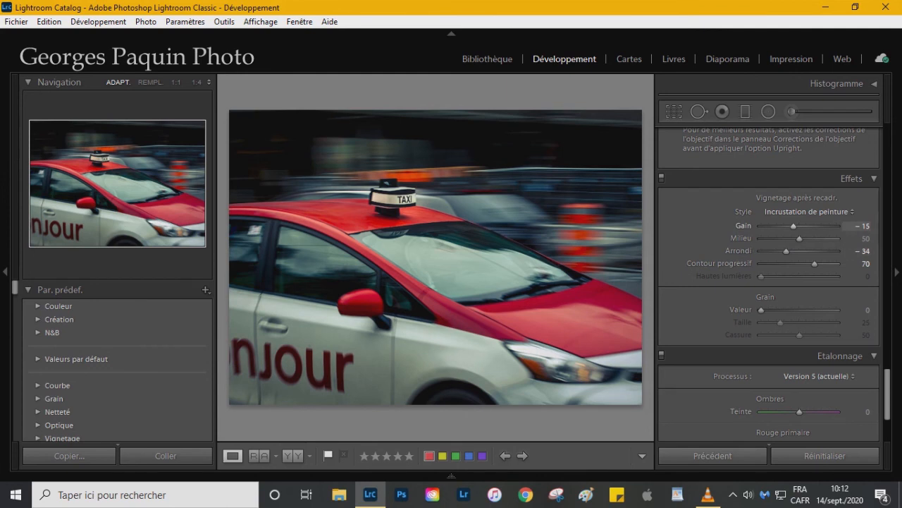
key("Down")
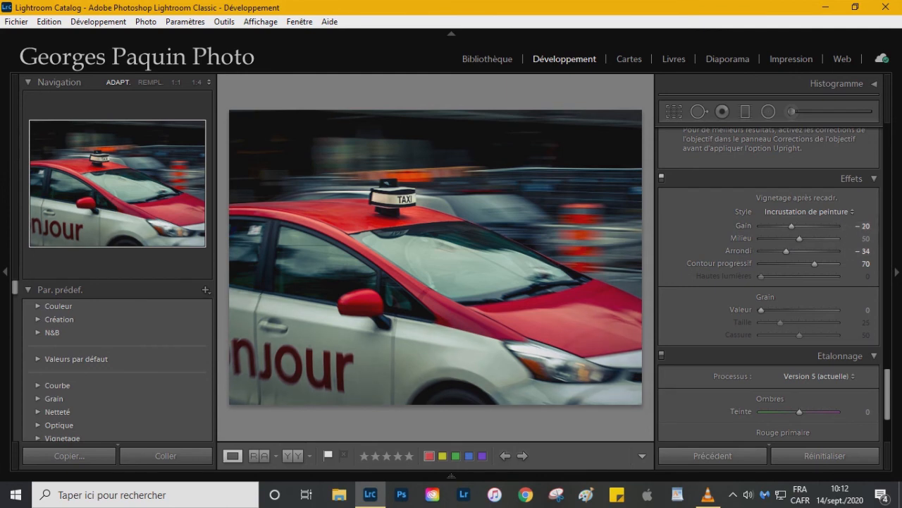
left_click(662, 179)
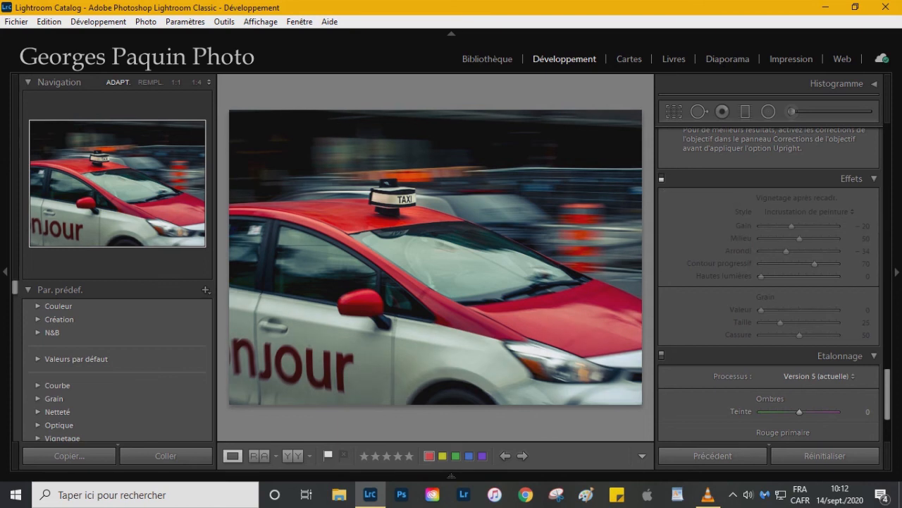
key("ctrl+z")
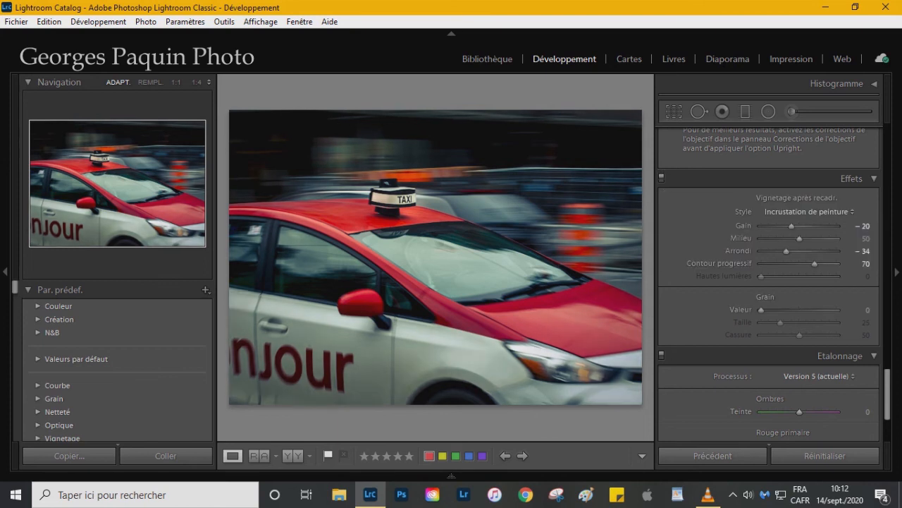